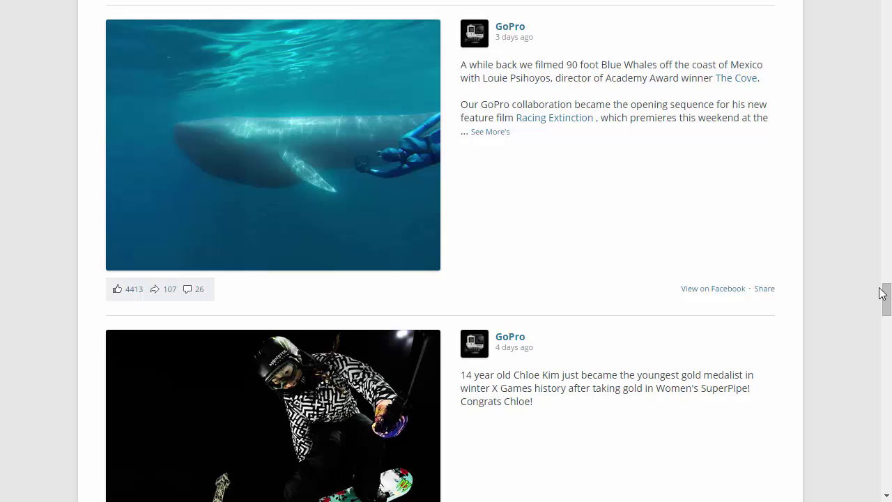
In Facebook Feed settings, confirm Page ID gopro and copy the [custom-facebook-feed] shortcode.
key("alt+Left")
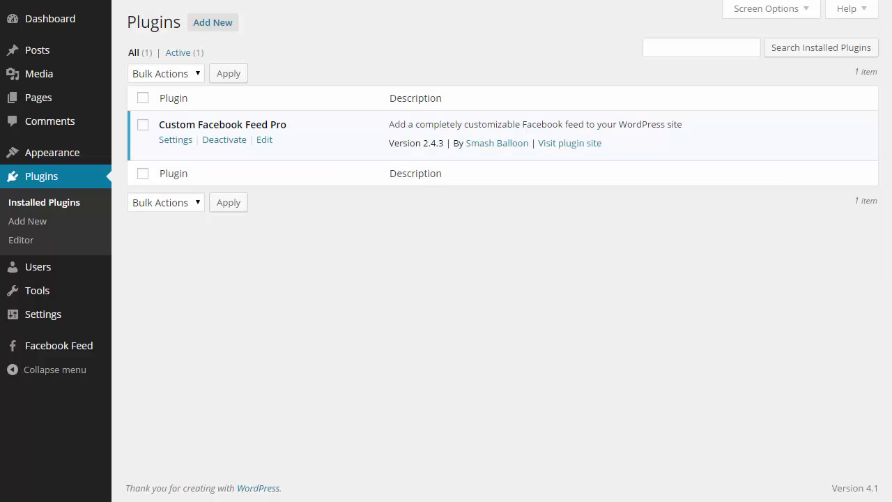
left_click(84, 352)
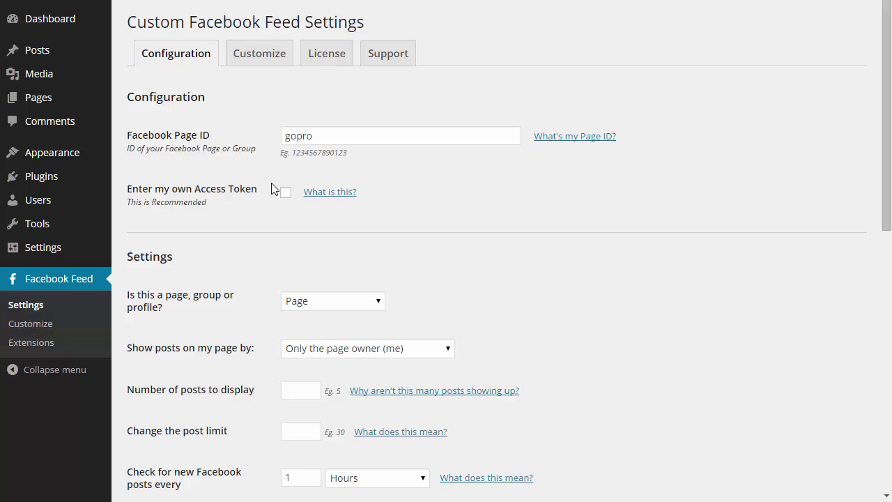
double_click(306, 134)
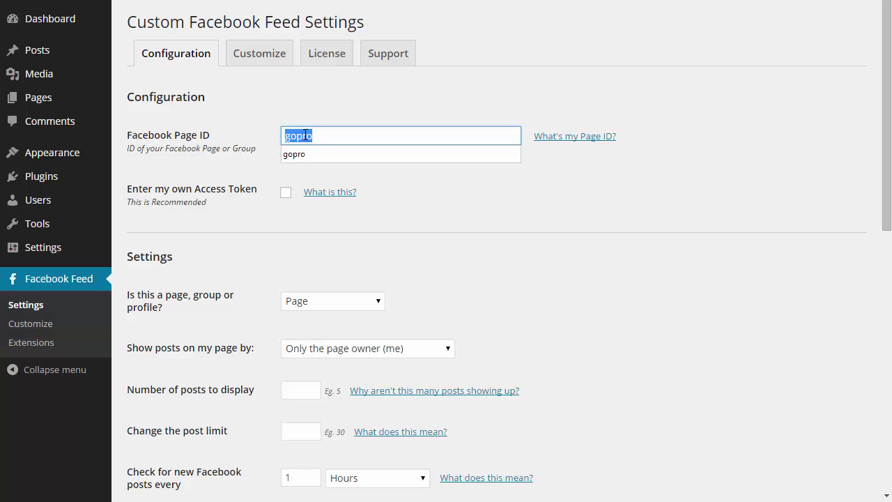
left_click(388, 175)
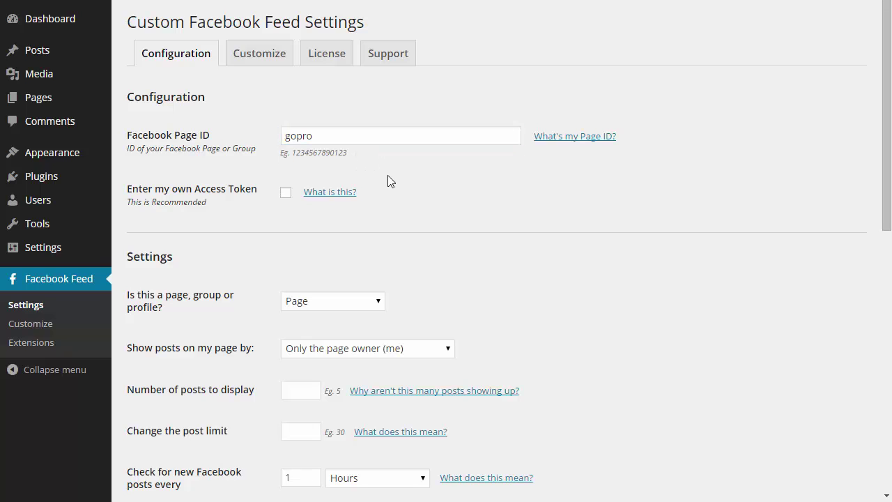
left_click(551, 144)
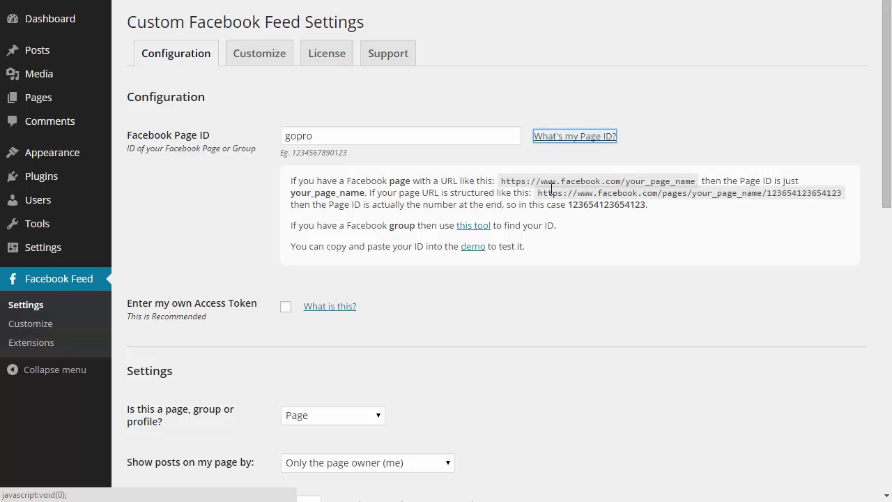
left_click(562, 138)
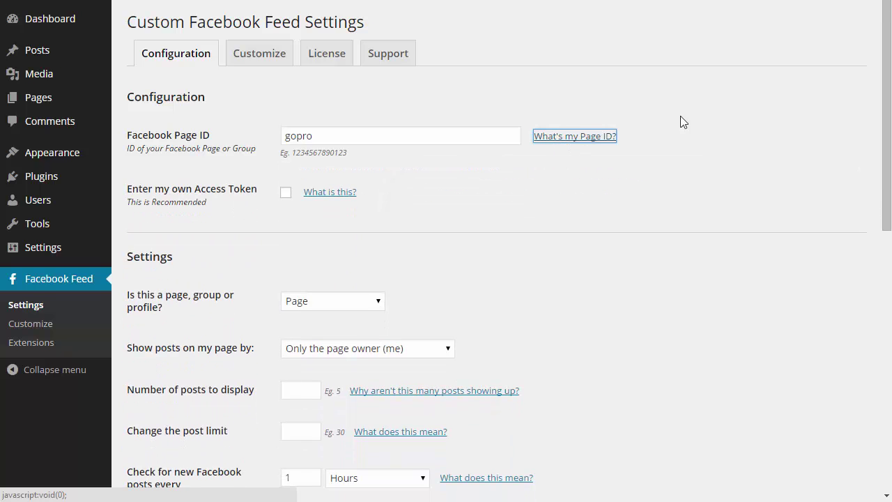
scroll(860, 237, "down", 5)
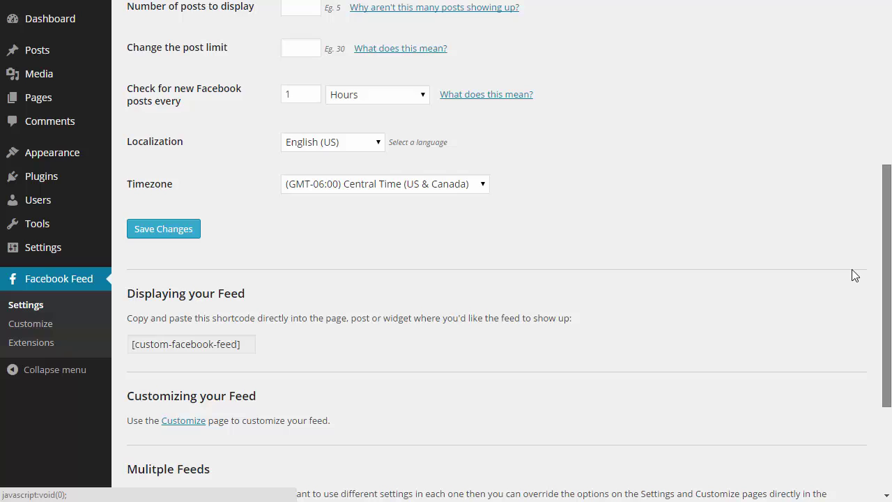
left_click(210, 344)
key("ctrl+c")
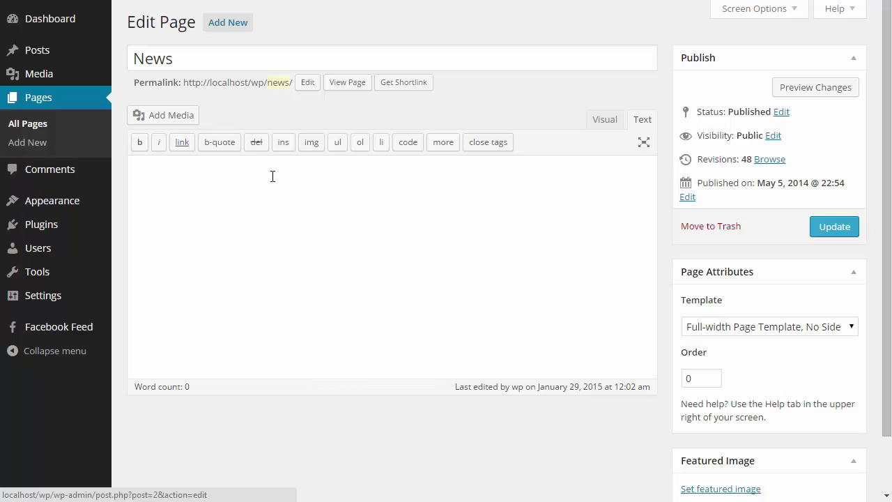
Paste [custom-facebook-feed] into the News page, update it, and view the live page.
left_click(273, 175)
key("ctrl+v")
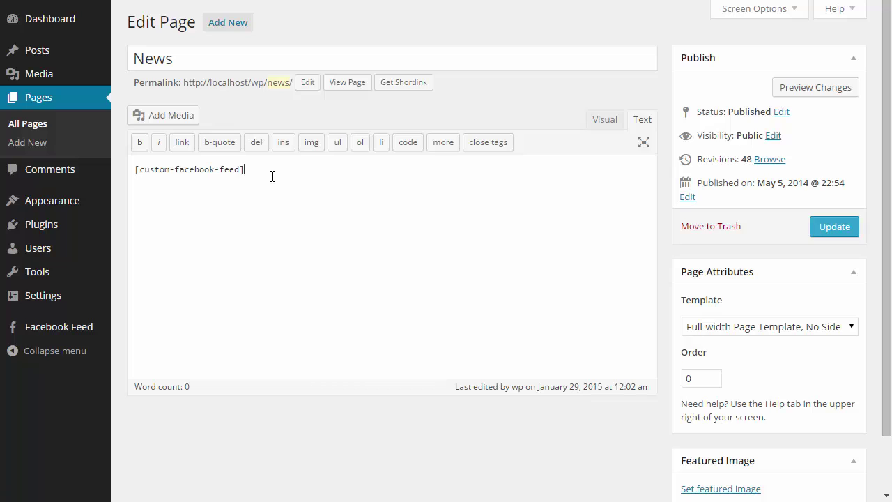
left_click(825, 227)
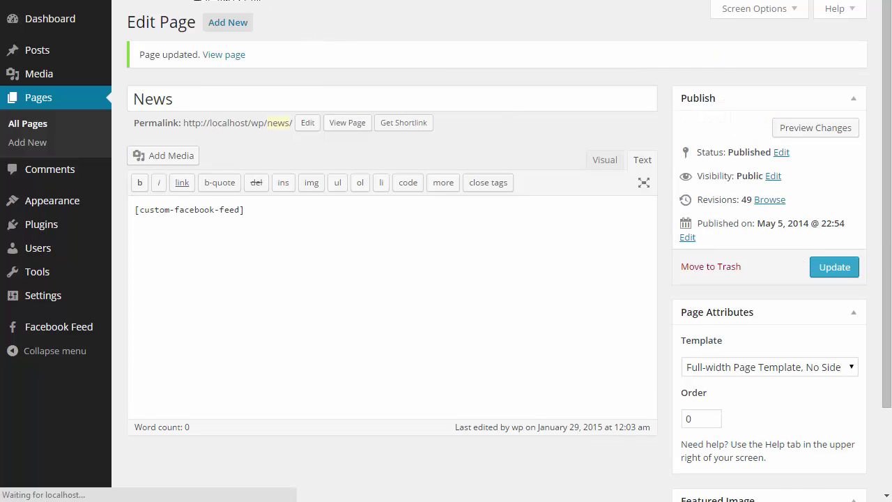
left_click(197, 0)
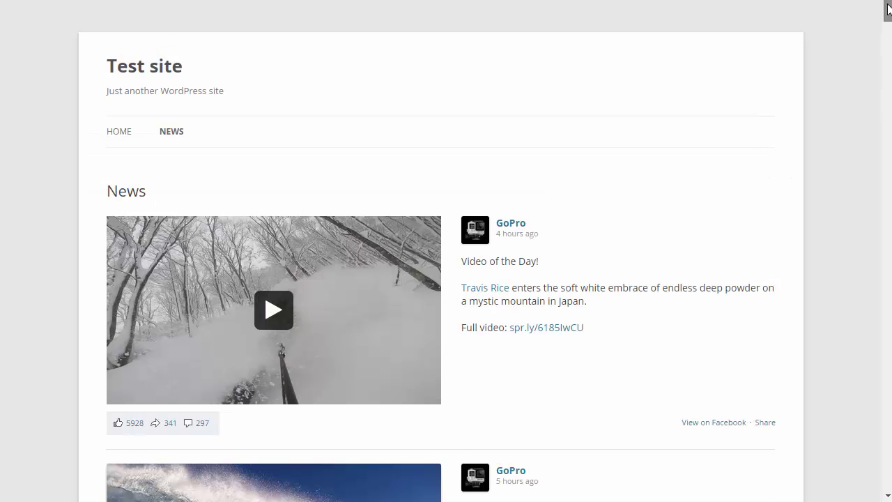
left_click_drag(888, 8, 781, 262)
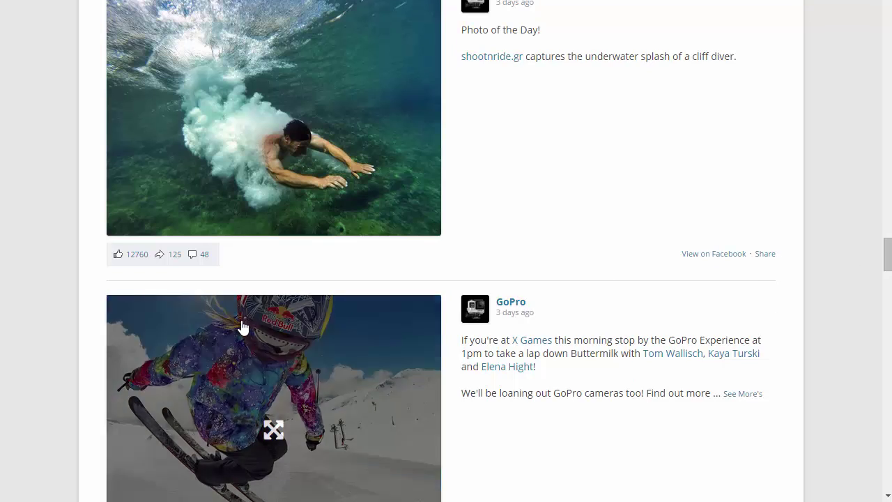
left_click(136, 262)
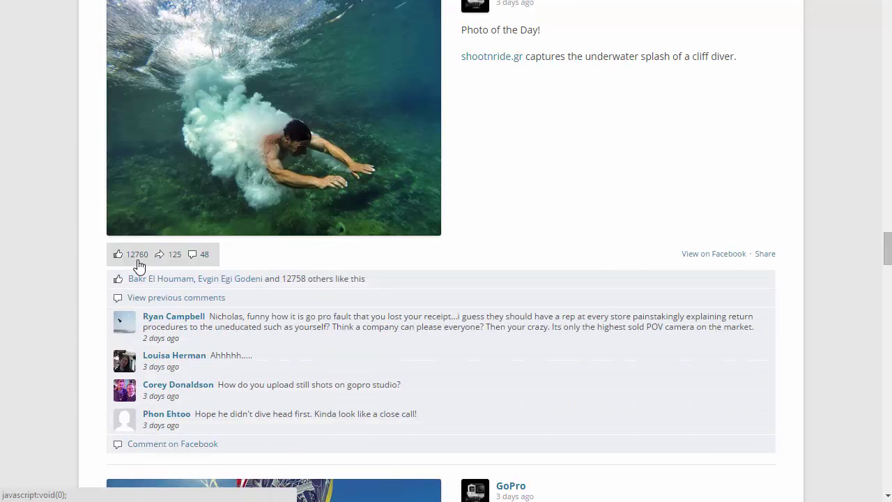
left_click(202, 298)
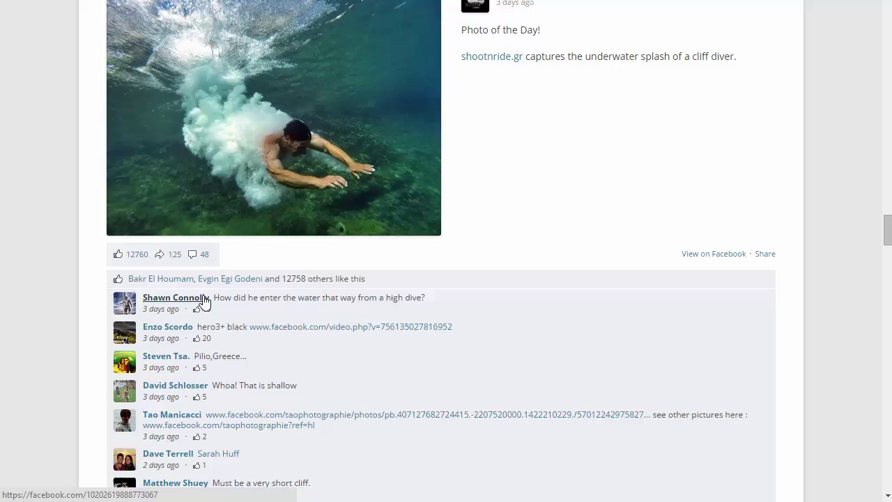
scroll(203, 300, "down", 3)
scroll(204, 300, "up", 3)
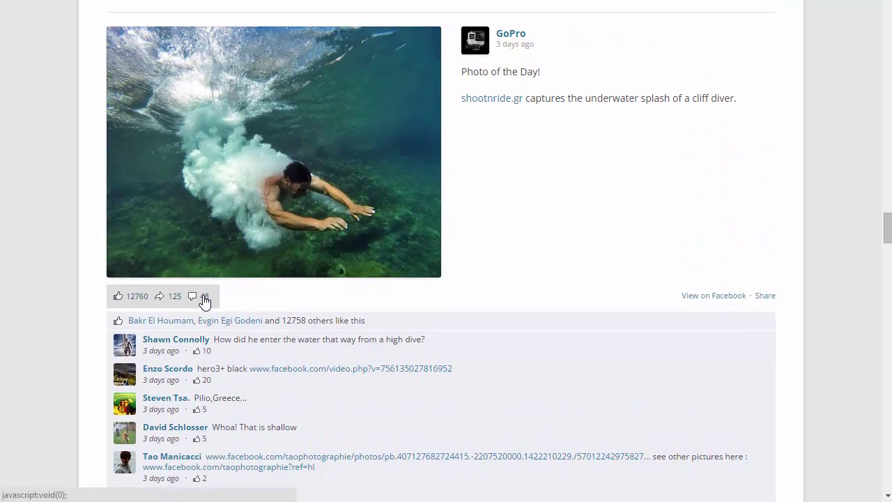
left_click(202, 299)
left_click(765, 296)
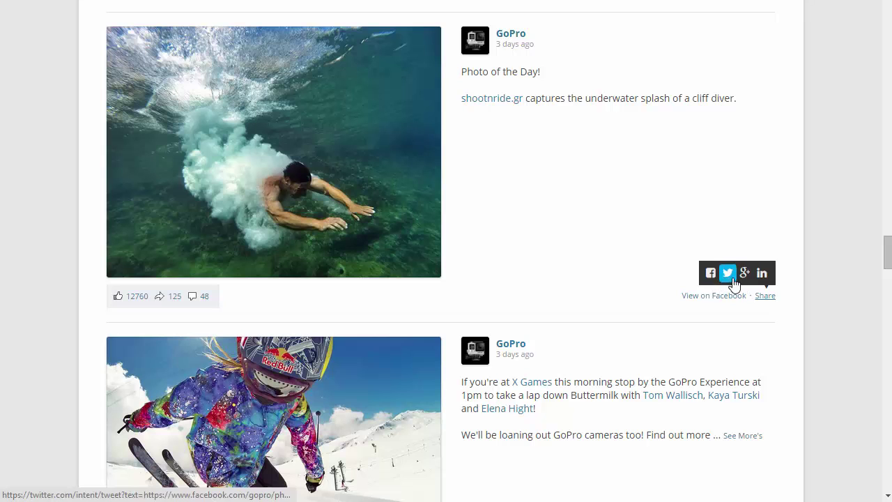
left_click(765, 296)
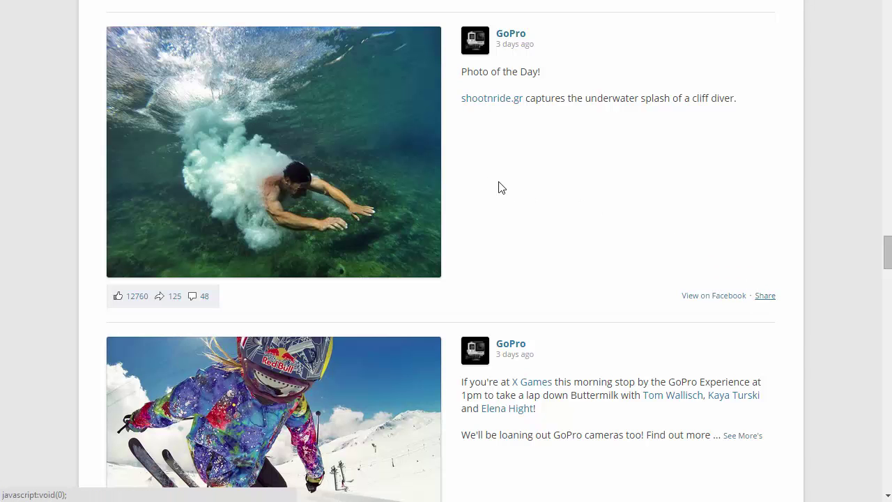
left_click(385, 191)
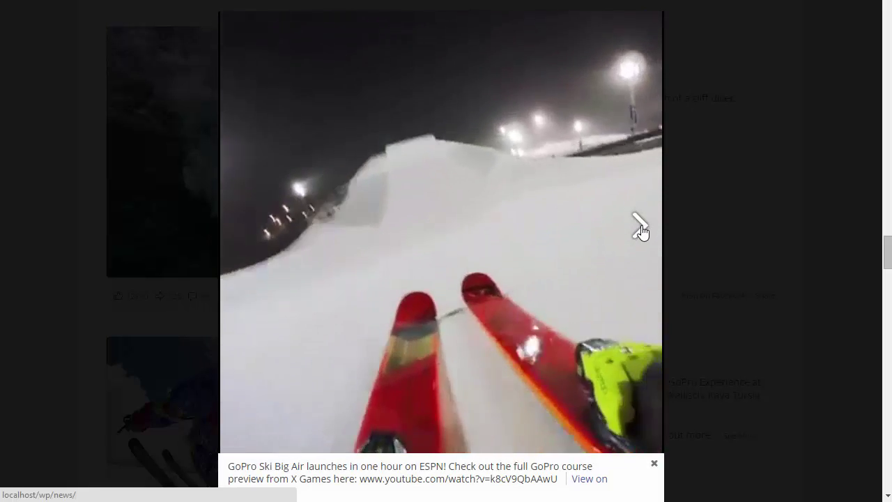
Step through the next three feed items in the lightbox, then close it.
left_click(639, 232)
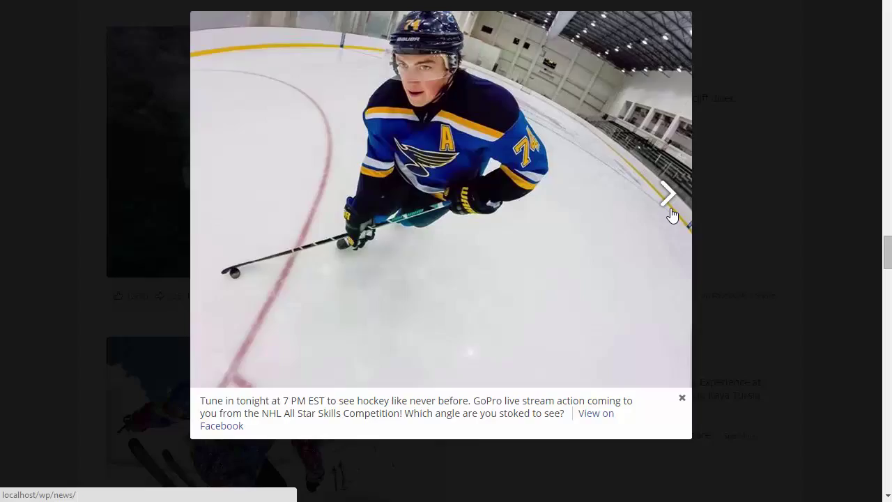
left_click(672, 216)
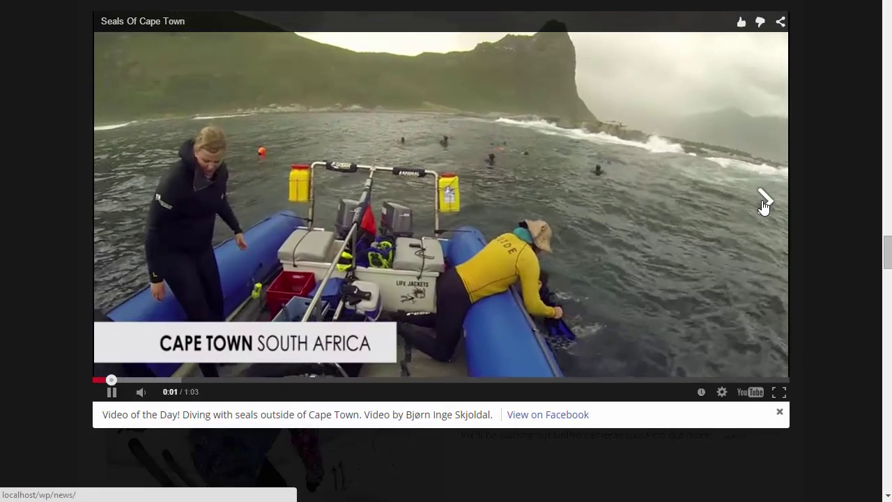
left_click(763, 200)
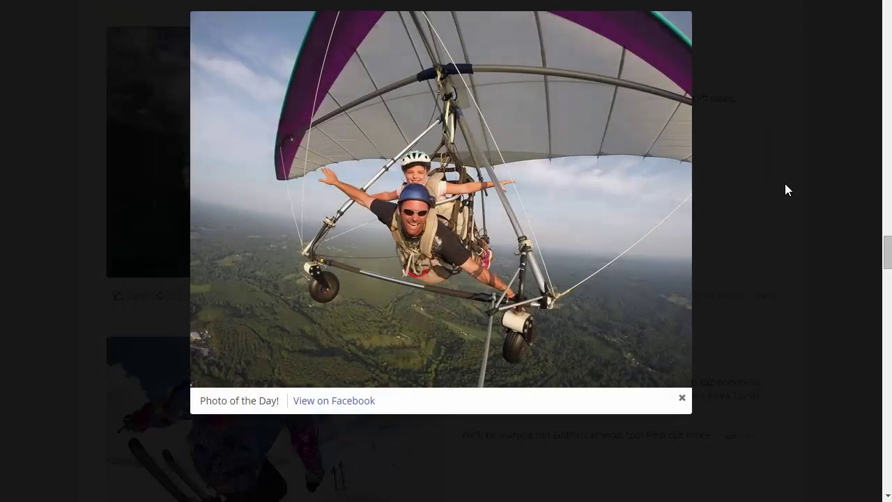
left_click(785, 187)
left_click_drag(888, 256, 888, 230)
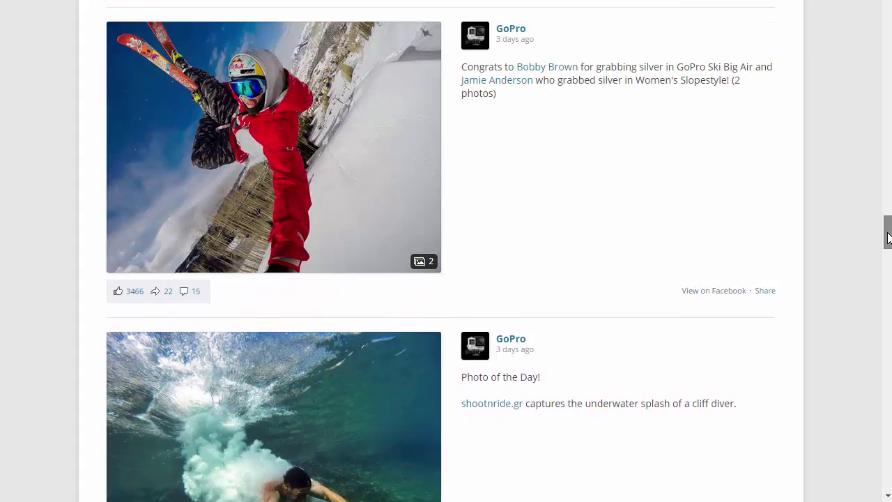
Enlarge the ski photo, flip between its two photos, close it, and narrow the browser.
left_click(403, 253)
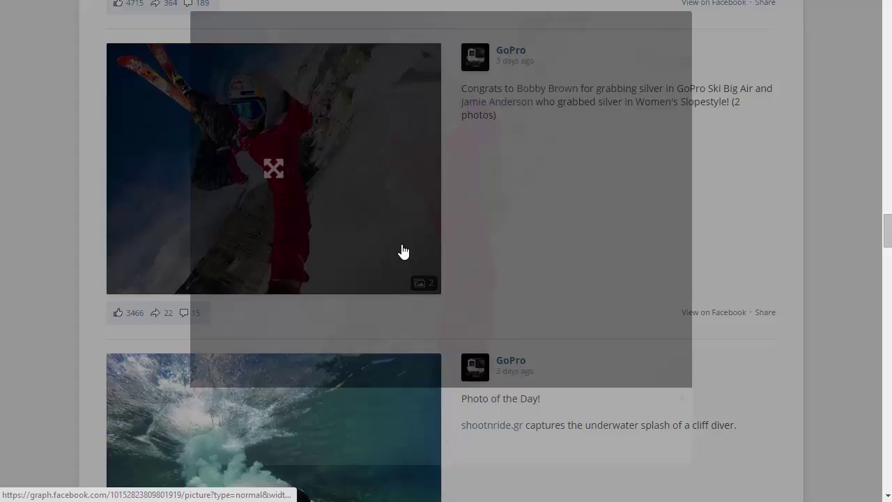
left_click(277, 457)
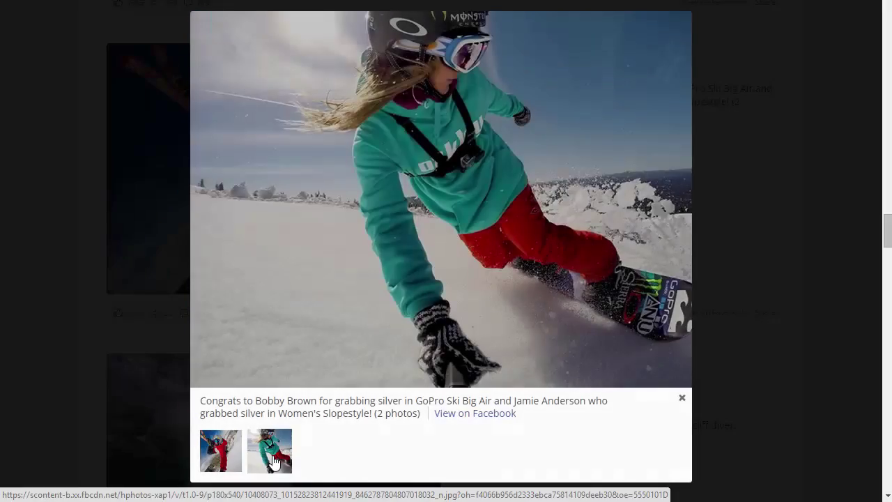
left_click(226, 454)
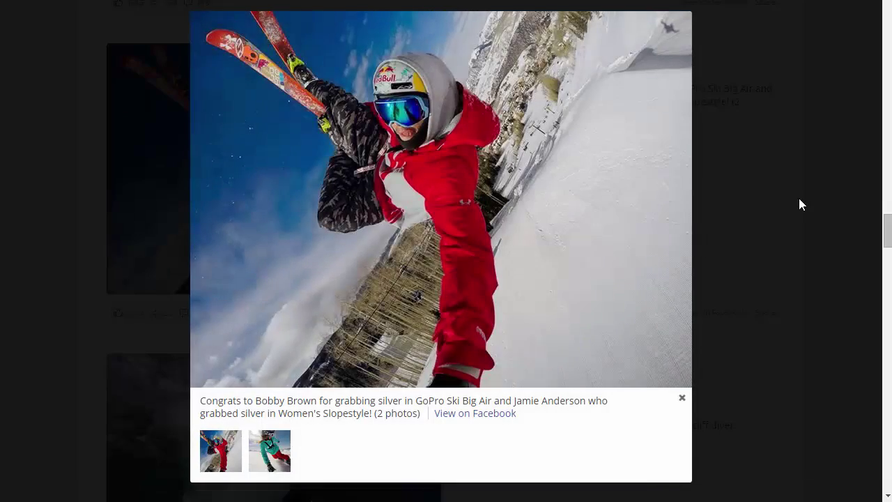
left_click(799, 199)
left_click_drag(889, 184, 891, 328)
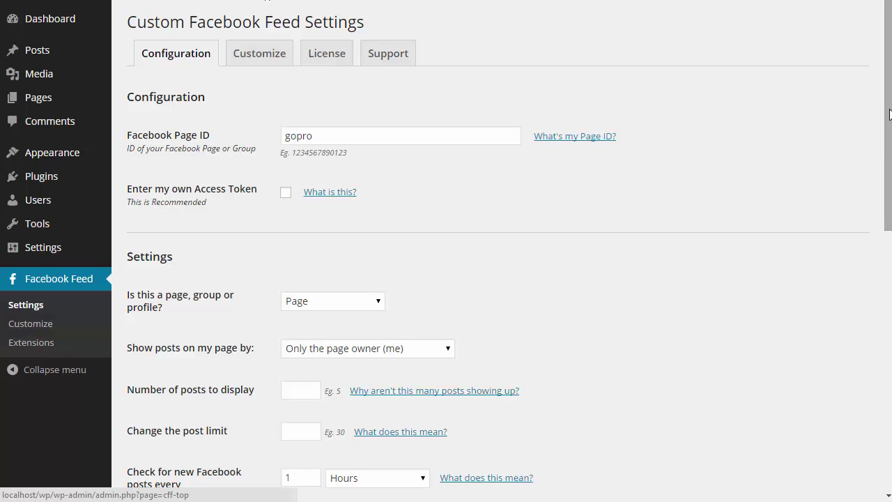
Keep owner-only posts and the Hours check interval unchanged, then go to Facebook Feed Customize.
left_click_drag(890, 114, 880, 221)
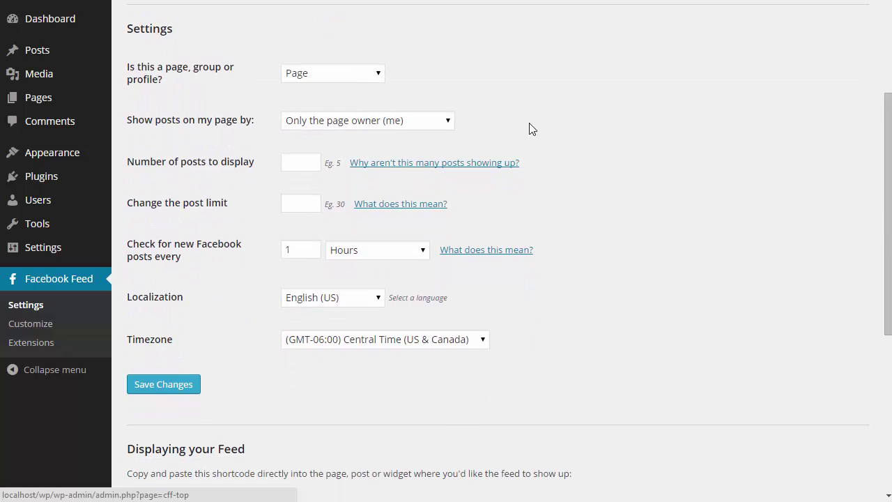
left_click(424, 123)
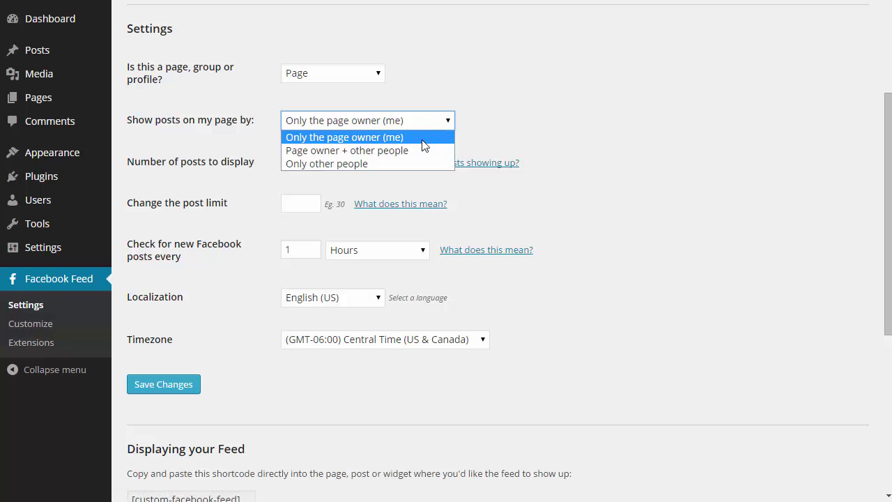
left_click(417, 180)
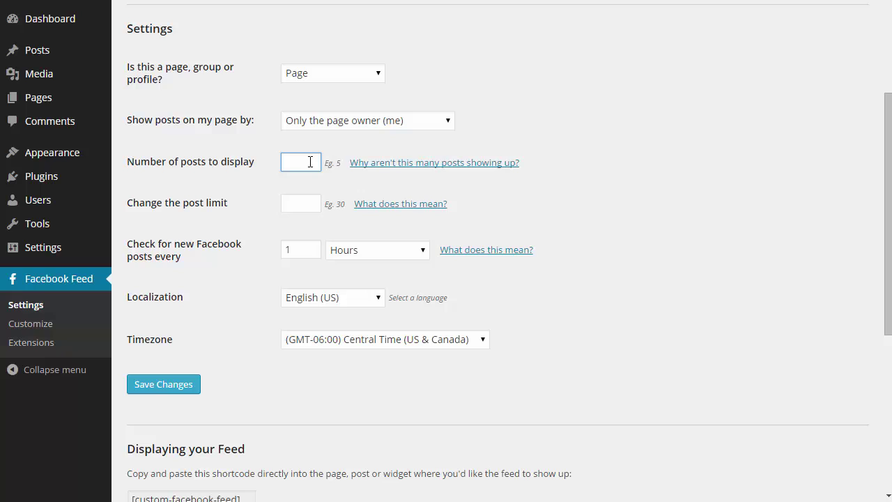
left_click(368, 256)
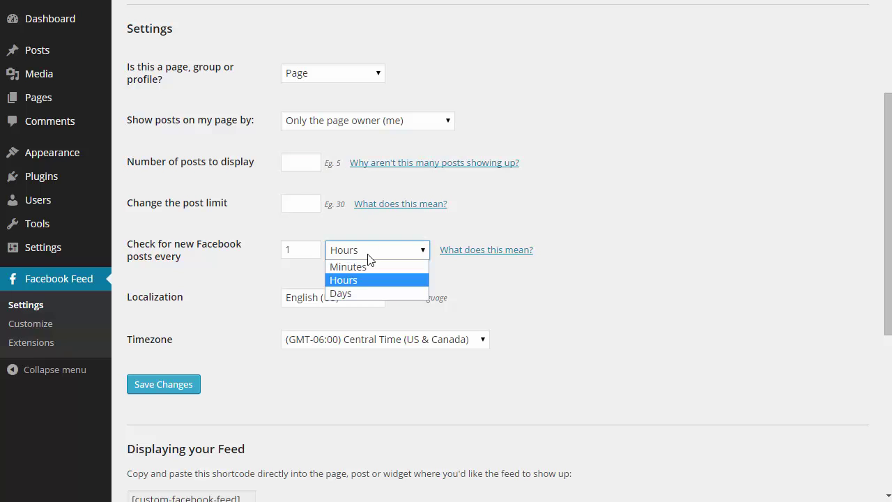
left_click(242, 272)
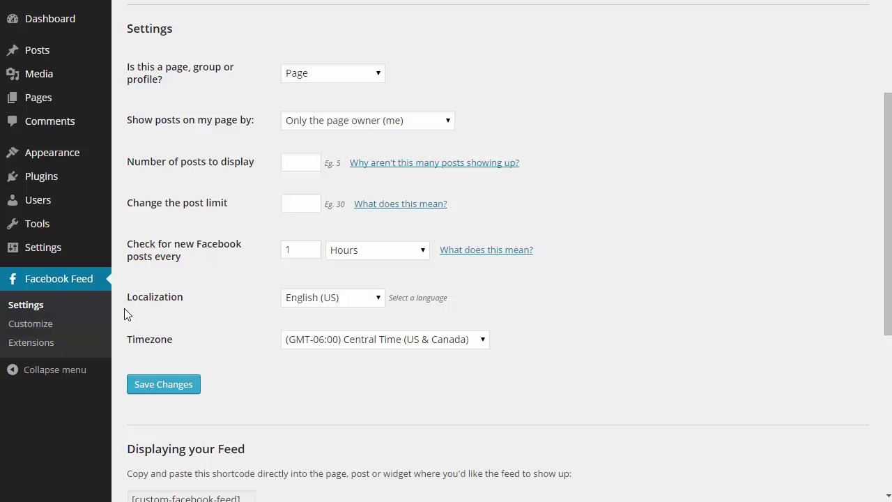
left_click(71, 325)
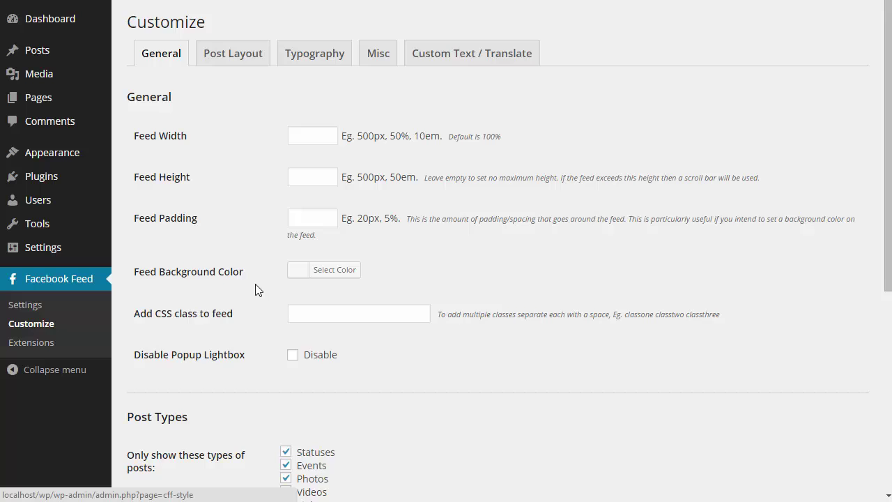
Scroll through General and Post Types options, then view the Post Layout tab with Half-width selected.
scroll(255, 290, "down", 2)
scroll(258, 290, "down", 1)
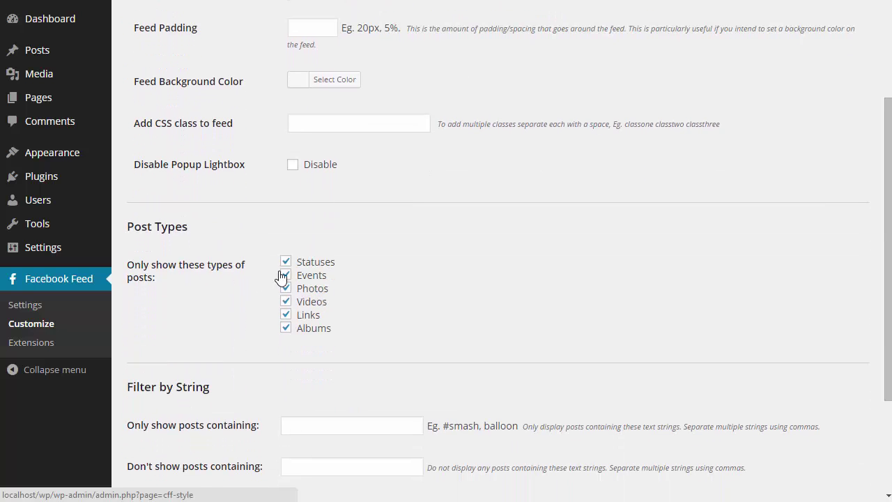
left_click(285, 328)
scroll(287, 326, "down", 2)
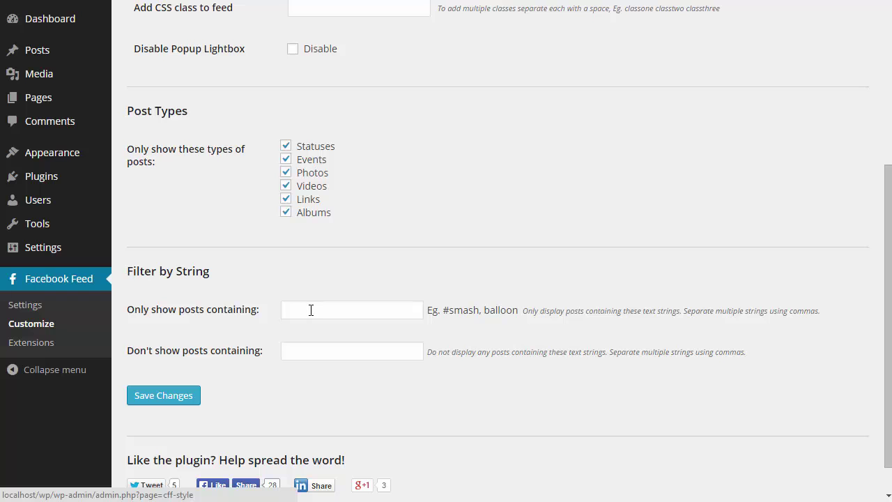
scroll(258, 239, "up", 4)
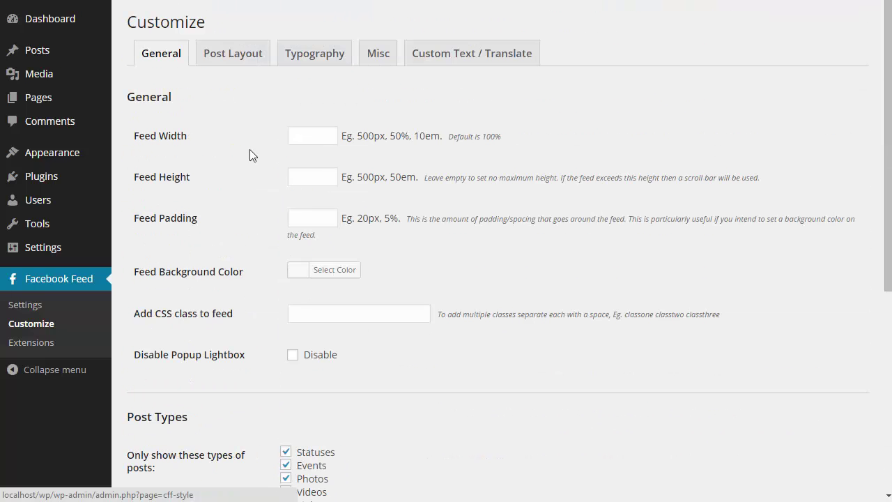
left_click(232, 56)
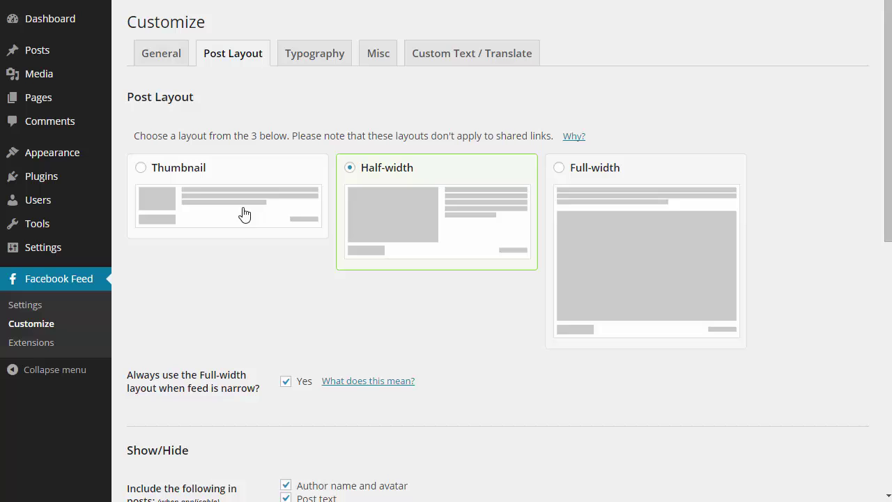
scroll(363, 308, "down", 3)
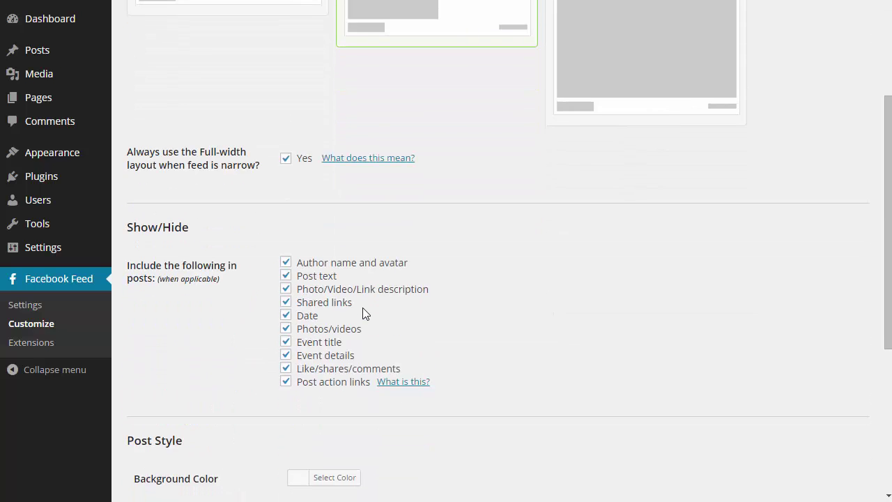
scroll(279, 345, "down", 3)
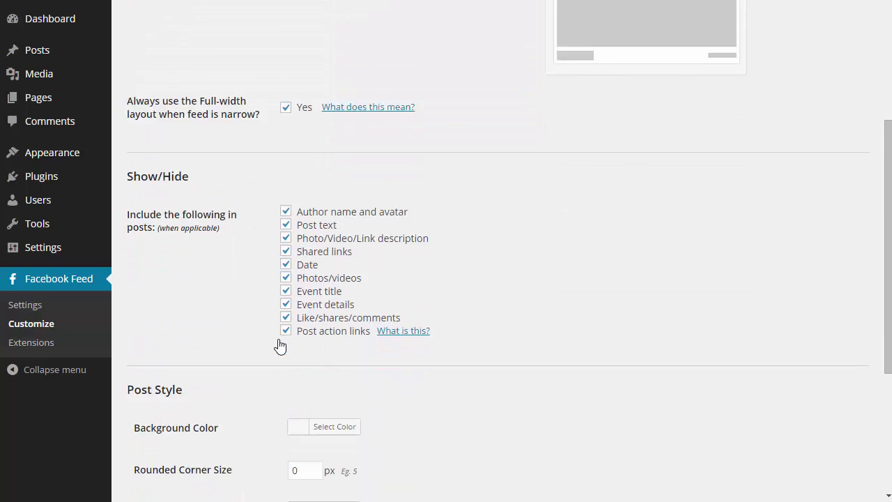
scroll(280, 345, "up", 6)
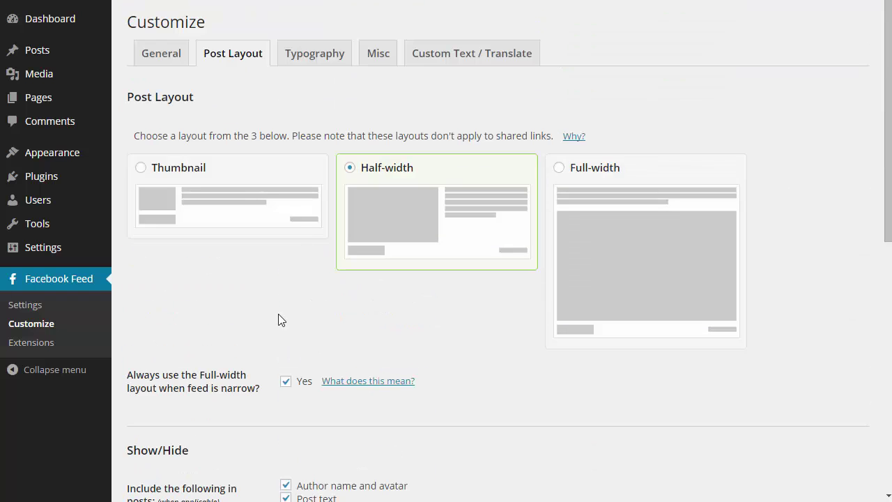
Scroll through the Typography tab and leave Date formatting at '2 days ago'.
left_click(333, 60)
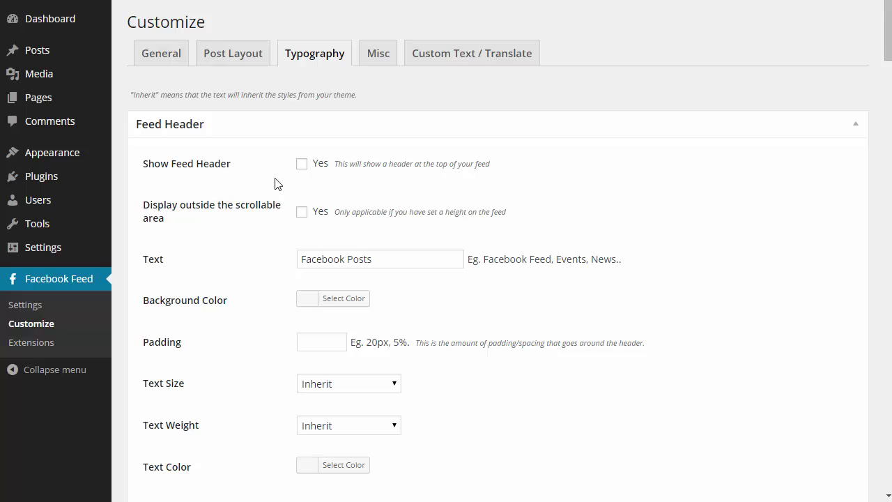
scroll(275, 183, "down", 3)
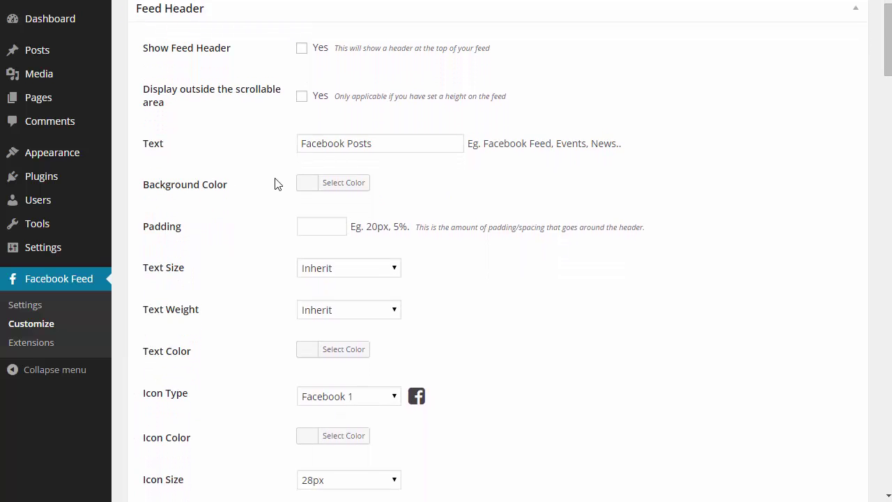
scroll(277, 184, "down", 10)
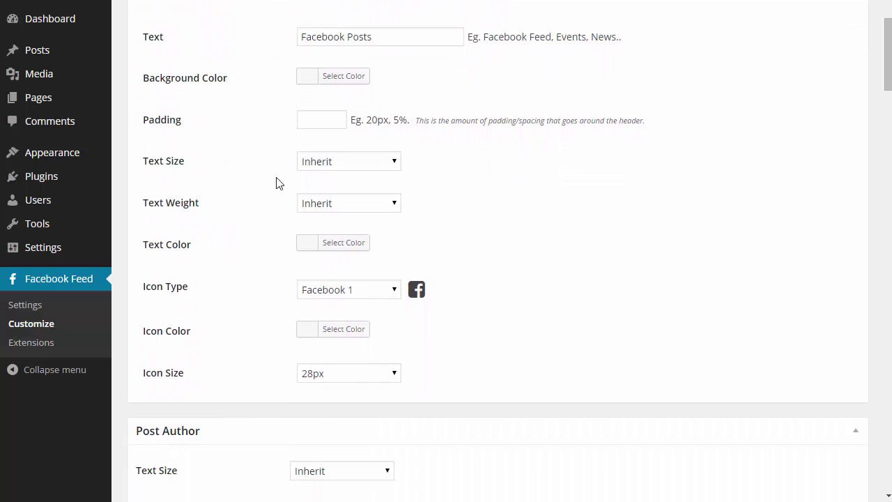
scroll(276, 184, "down", 3)
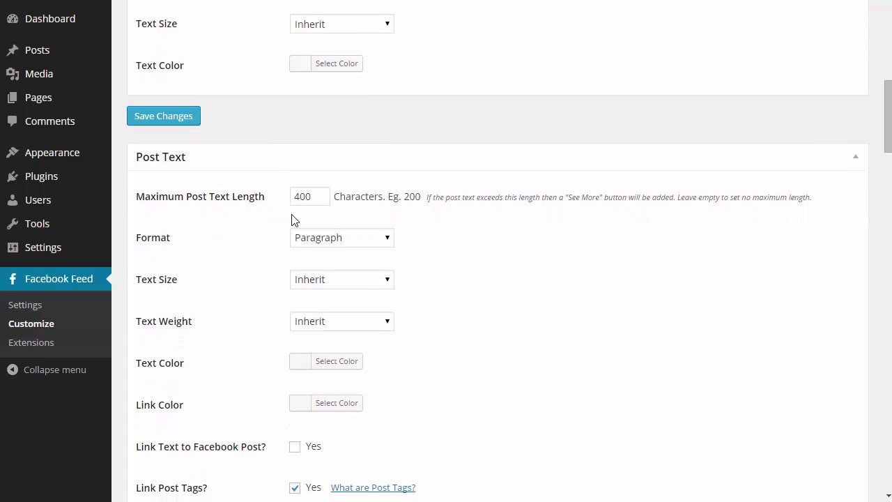
scroll(255, 272, "down", 13)
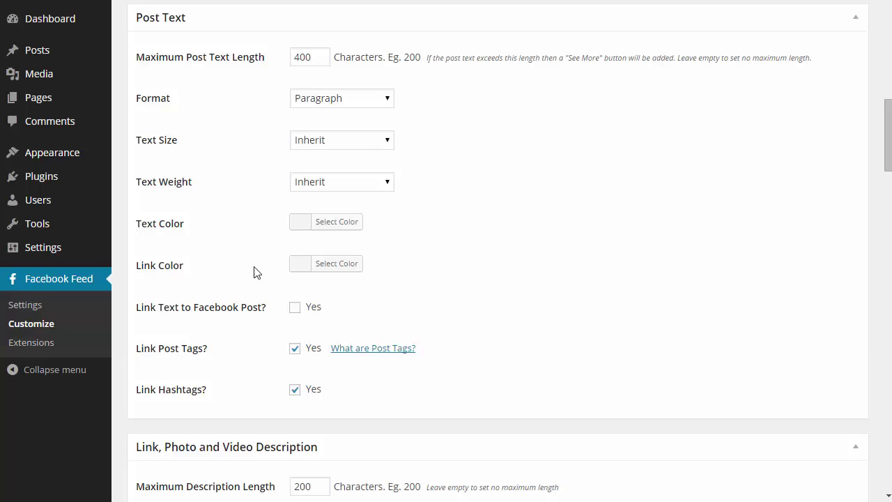
scroll(254, 272, "down", 6)
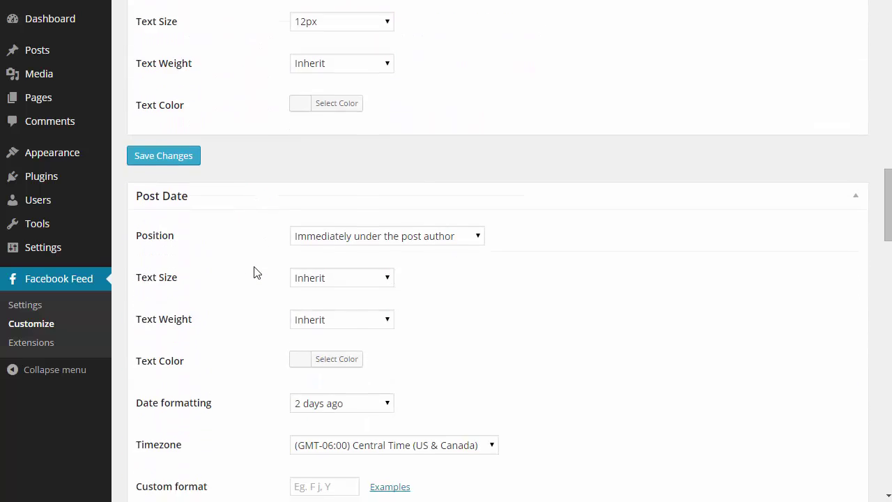
left_click(363, 281)
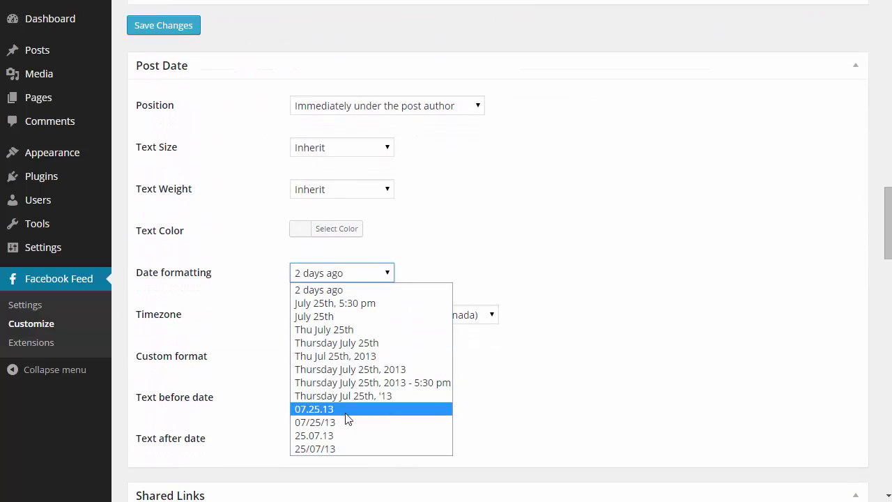
left_click(259, 335)
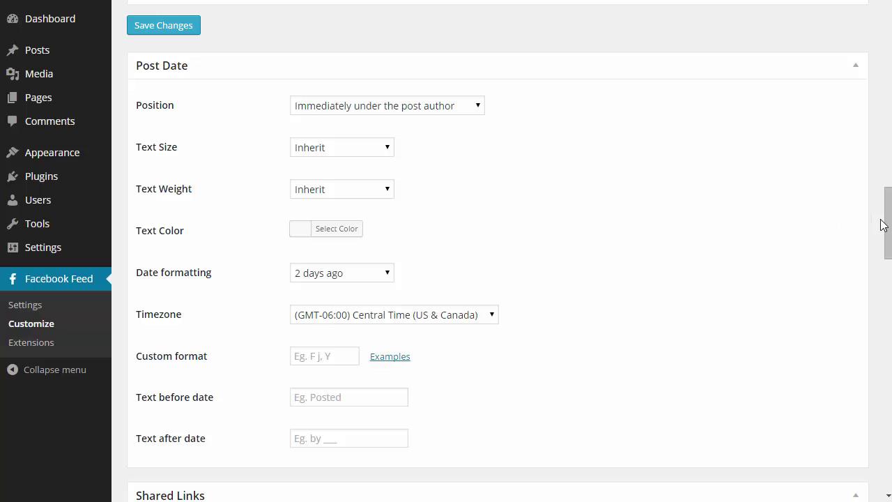
left_click_drag(890, 230, 544, 34)
Switch to the Misc tab and scroll down to the Like Box section.
left_click(382, 62)
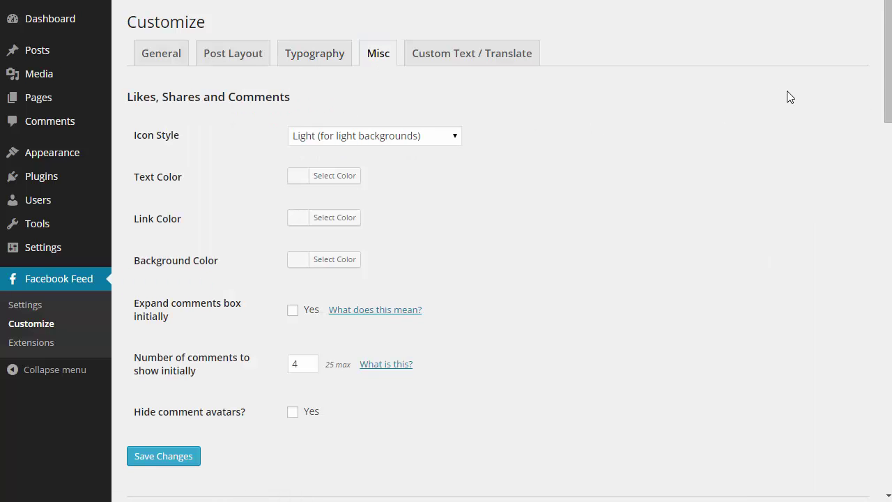
left_click_drag(889, 90, 866, 32)
Switch to the Custom Text / Translate tab and scroll through the translation table.
left_click(480, 64)
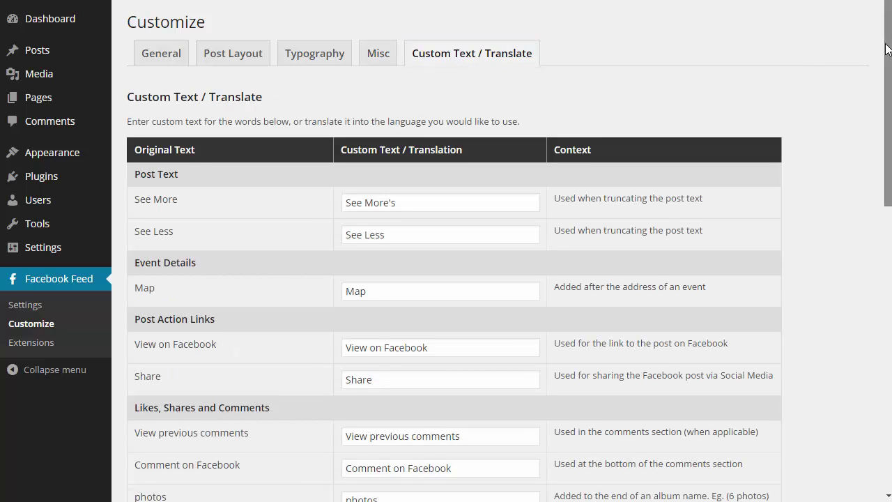
left_click_drag(887, 49, 890, 20)
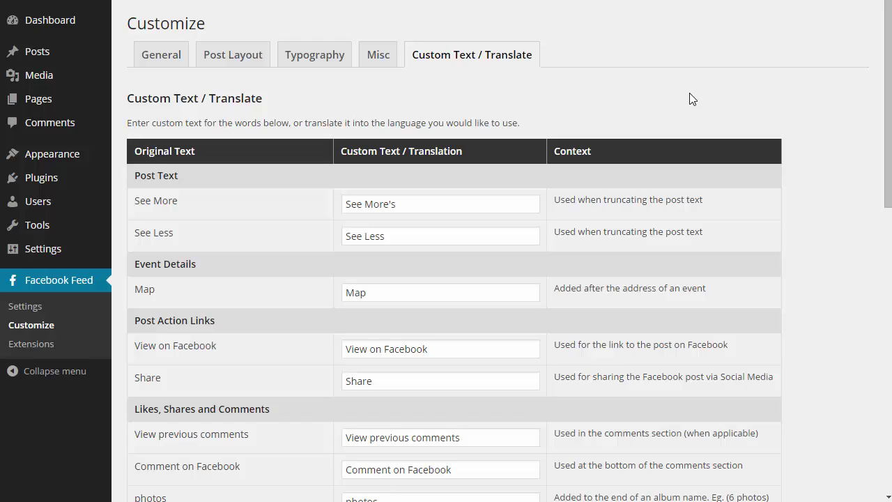
Add a Text widget to the Main Sidebar and paste the events feed shortcode into it.
mouse_move(73, 154)
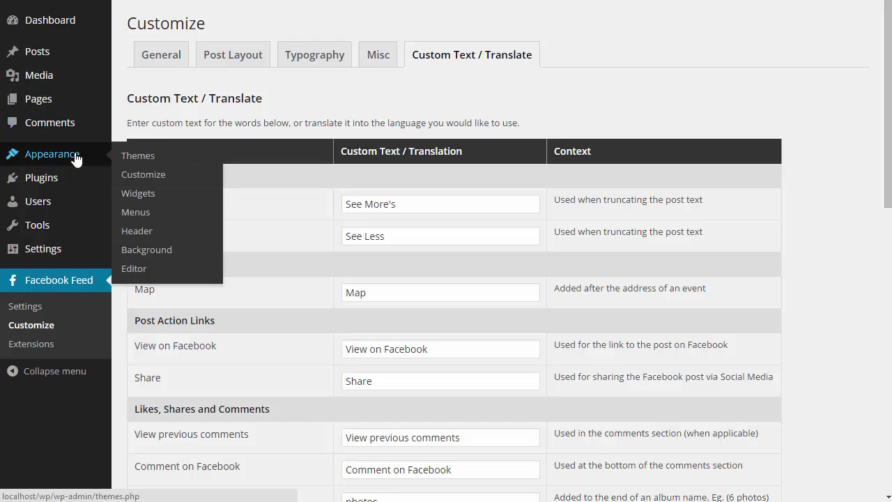
left_click(142, 197)
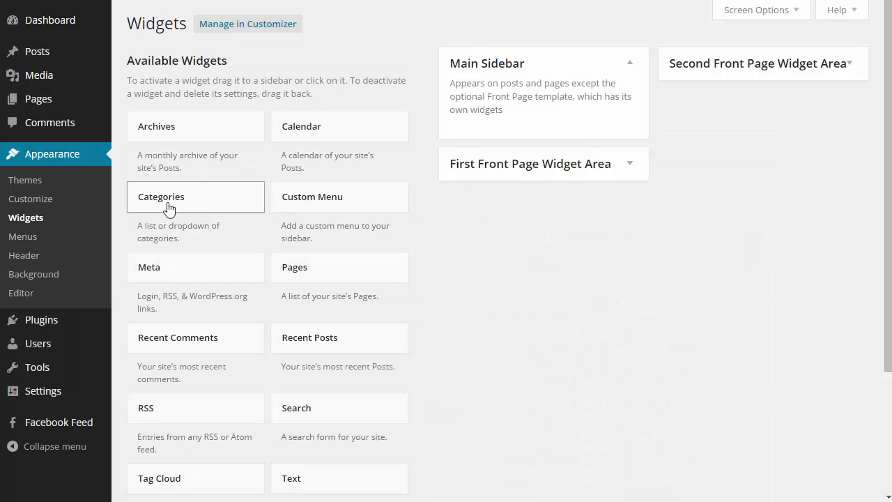
left_click_drag(349, 480, 537, 137)
left_click(502, 253)
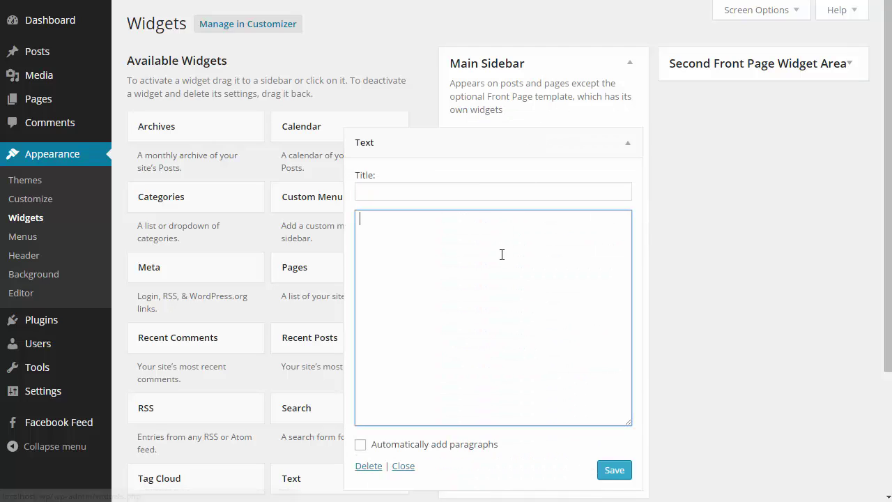
type("[custom-facebook-feed id=targetcenterMN type=events layout=full height=400px headertext=\"Upcoming Events\" bgcolor=e6e6e6 headericon=ticket]")
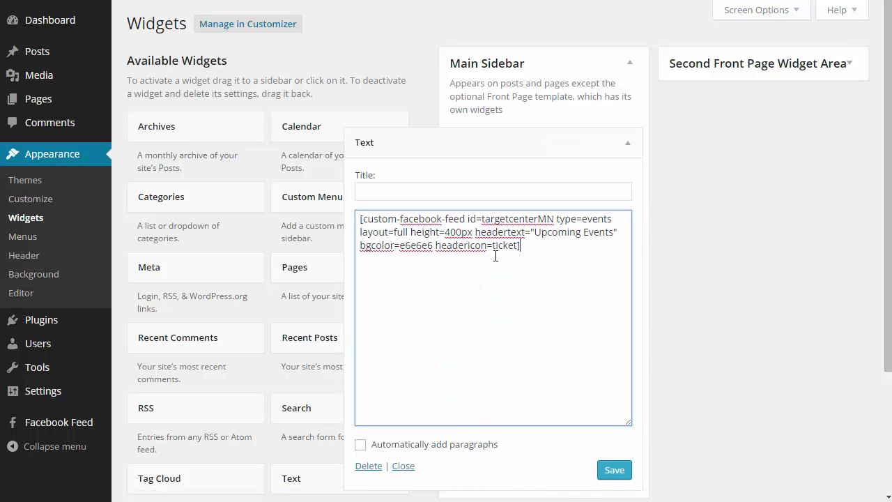
Review the shortcode's targetcenterMN id, events type and layout options, then return to the shortcode reference.
left_click_drag(464, 219, 357, 222)
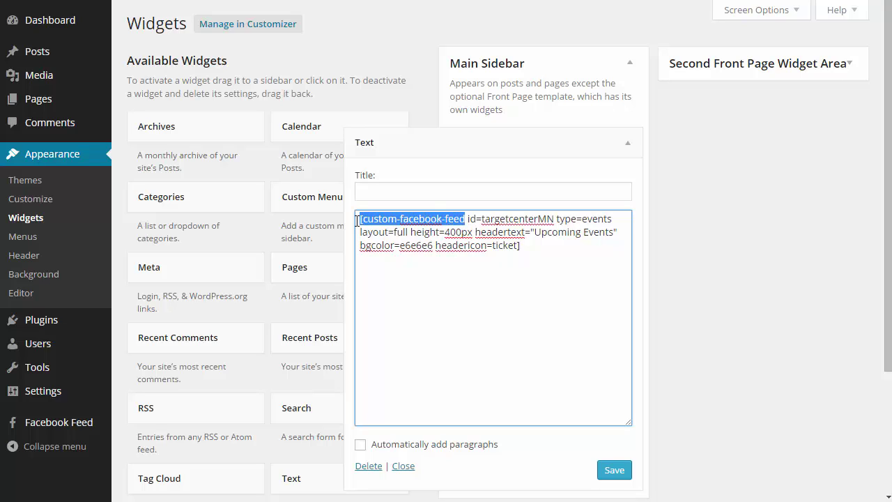
double_click(495, 220)
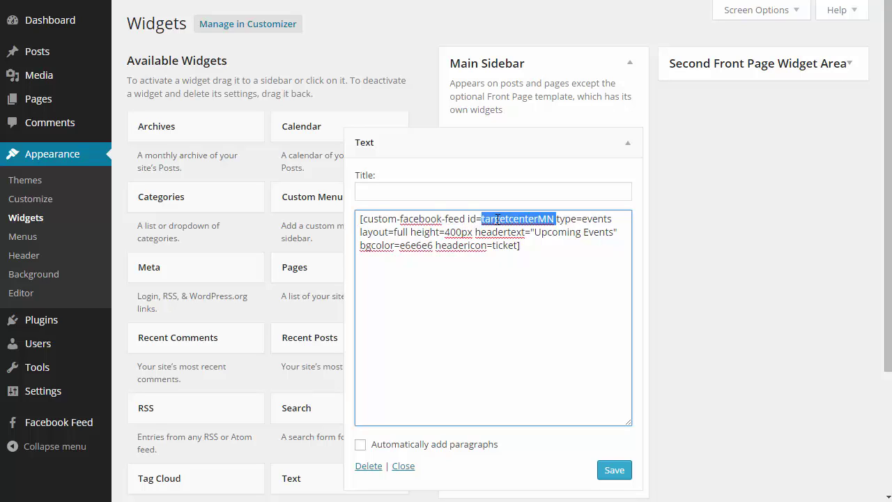
double_click(586, 220)
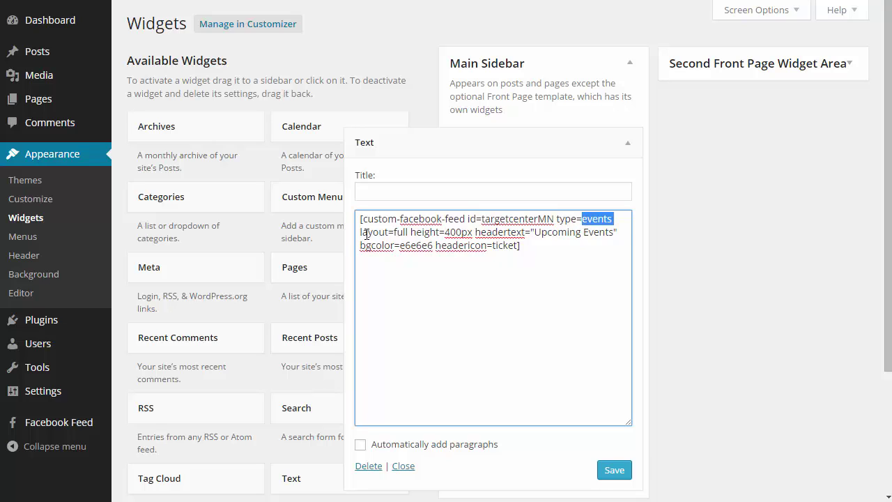
left_click_drag(367, 235, 528, 246)
left_click(529, 250)
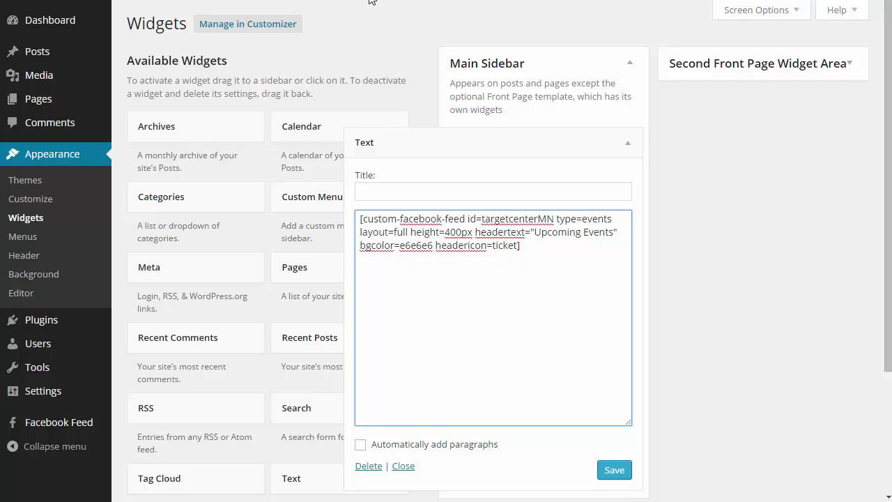
key("ctrl+Tab")
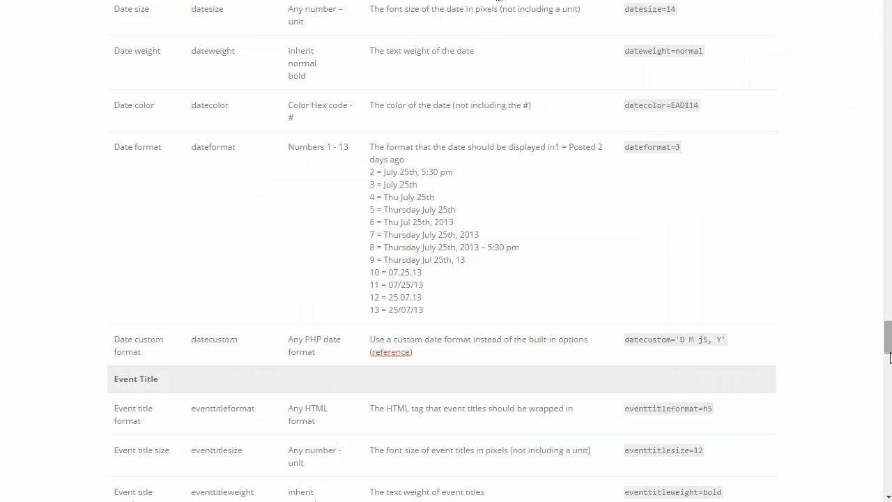
Add a second Text widget to the Main Sidebar and paste the Photo Stream shortcode.
left_click_drag(890, 343, 889, 33)
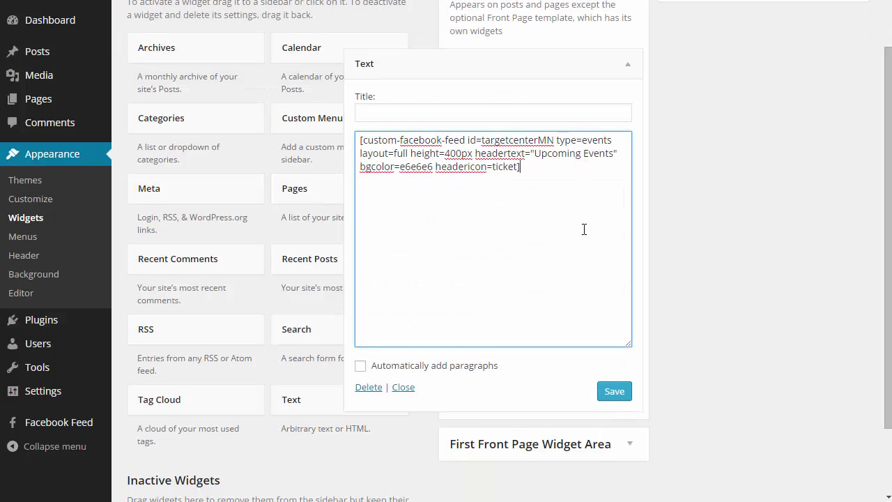
left_click_drag(312, 354, 519, 381)
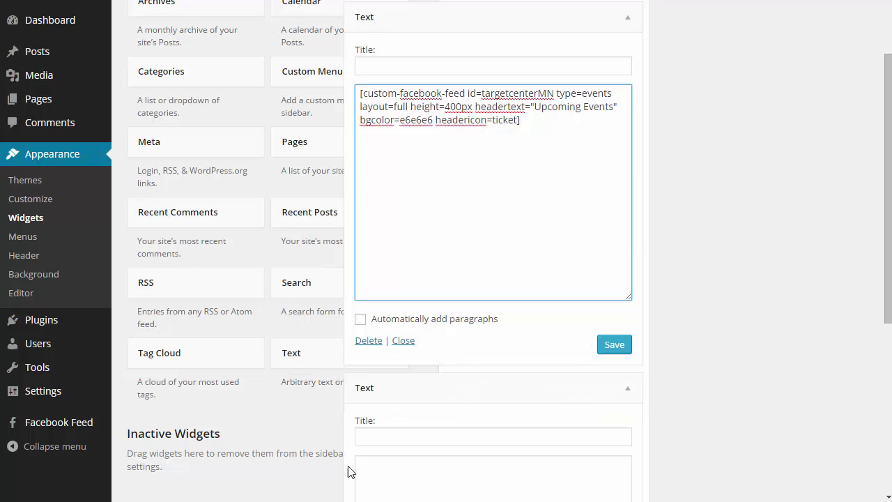
left_click(886, 223)
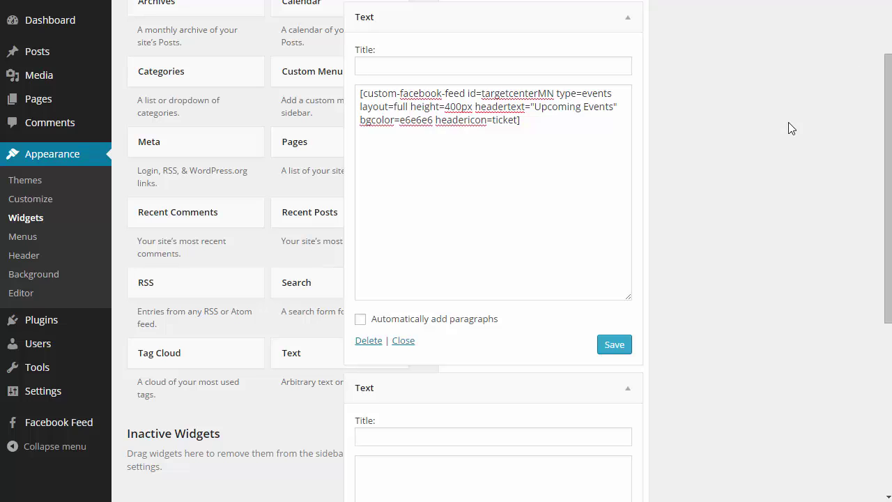
scroll(791, 131, "down", 4)
left_click(535, 270)
type("[custom-facebook-feed id=bbcnews type=photos photocols=2 headertext=\"Photo Stream\" headericon=photo]")
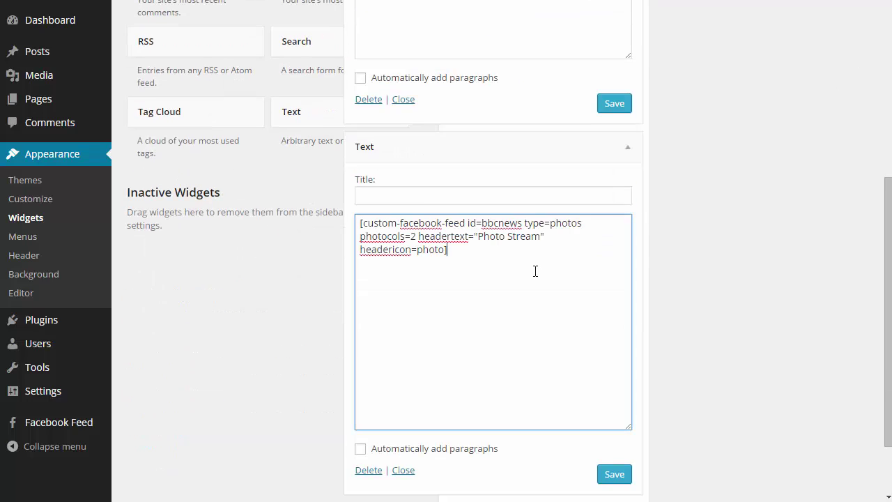
Check the photos type and bbcnews id, then save both the Upcoming Events and Photo Stream widgets.
double_click(574, 223)
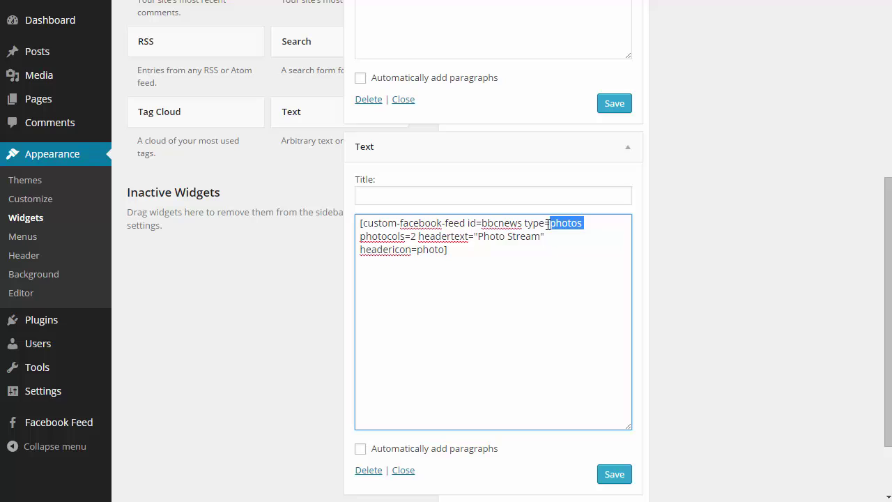
double_click(500, 224)
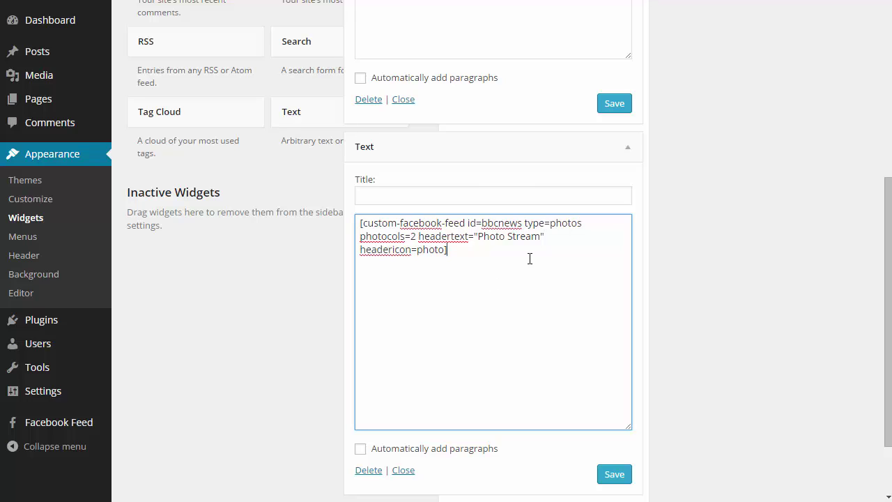
left_click(621, 102)
left_click(616, 474)
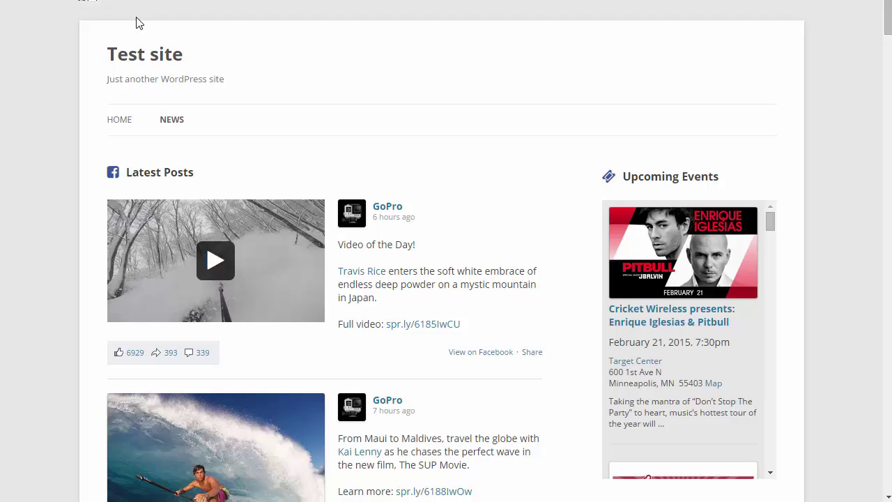
Enlarge and close the Enrique Iglesias & Pitbull event poster, then scroll the Upcoming Events box.
scroll(460, 192, "down", 1)
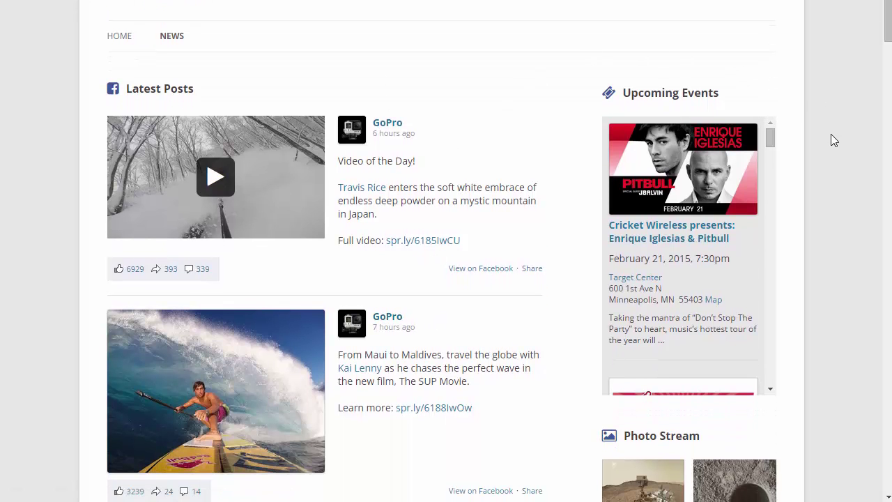
mouse_move(889, 26)
left_mouse_down()
mouse_move(869, 170)
mouse_move(883, 31)
left_mouse_up()
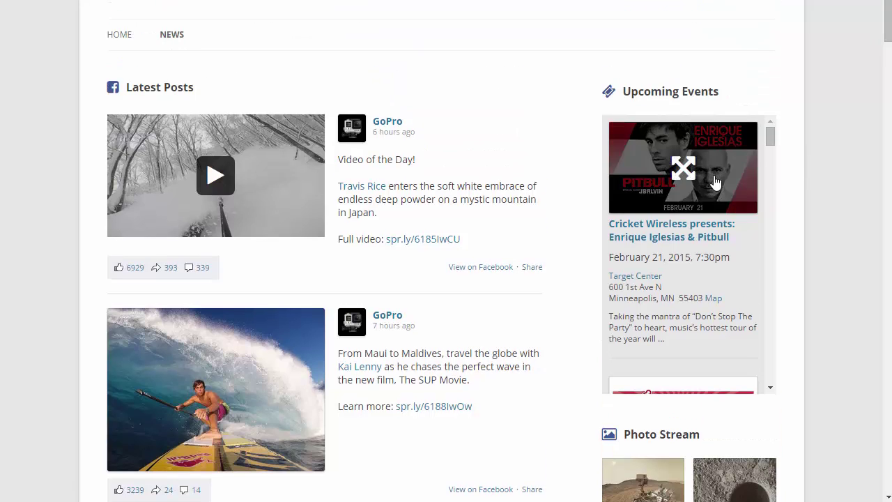
left_click(684, 168)
left_click(808, 171)
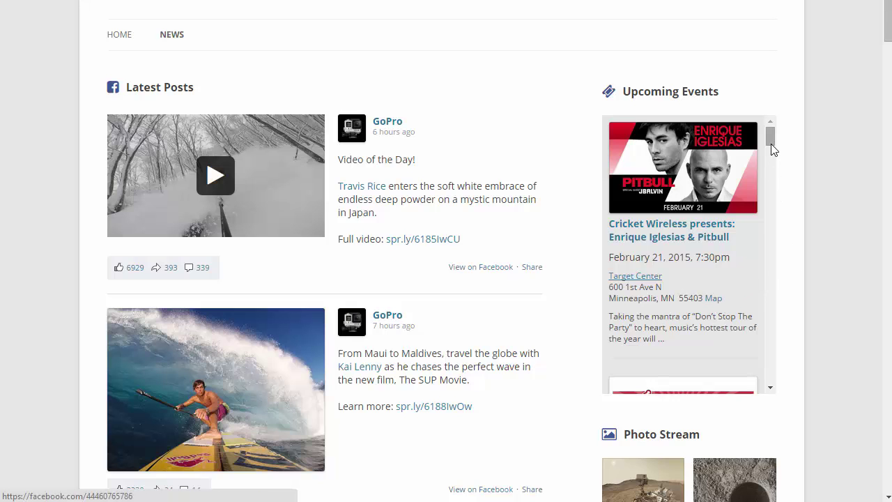
left_click_drag(770, 145, 767, 387)
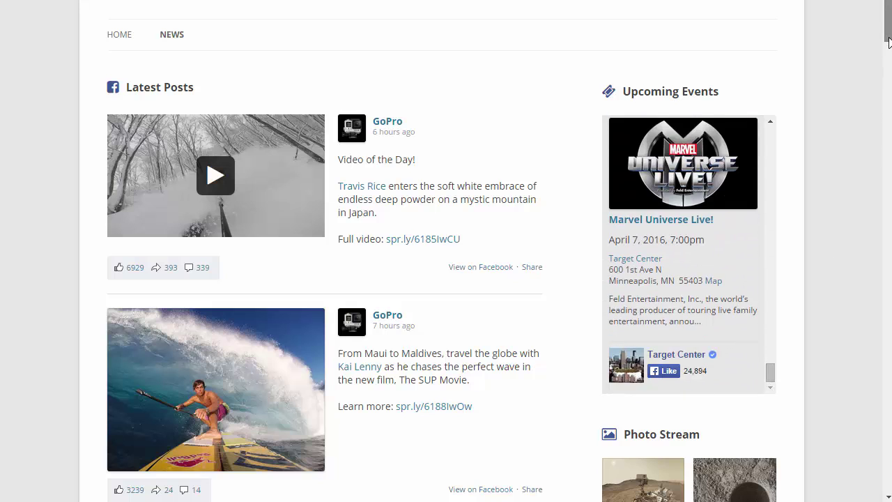
left_click_drag(889, 42, 874, 85)
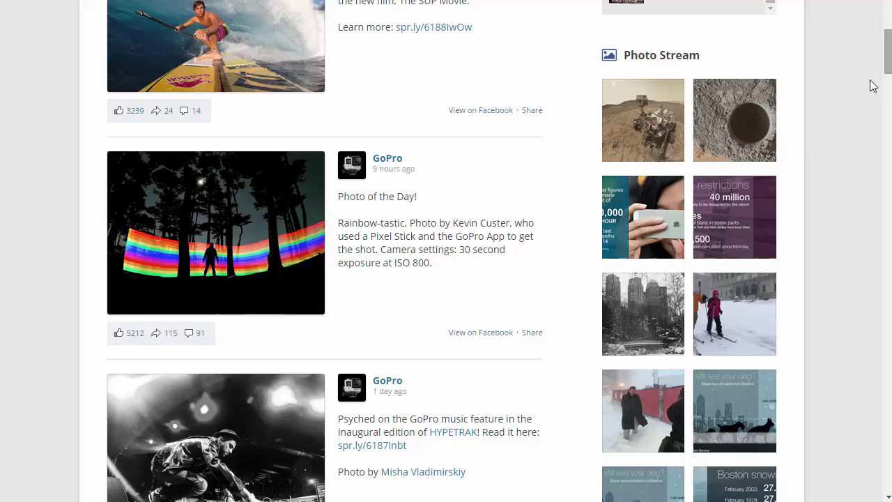
Enlarge the 40 million Photo Stream image, then close the BBC snow photo lightbox.
left_click(725, 219)
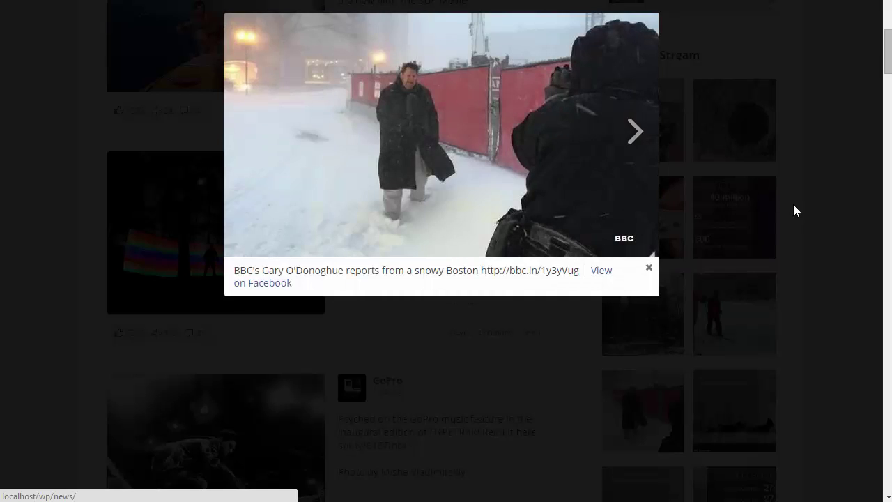
left_click(850, 232)
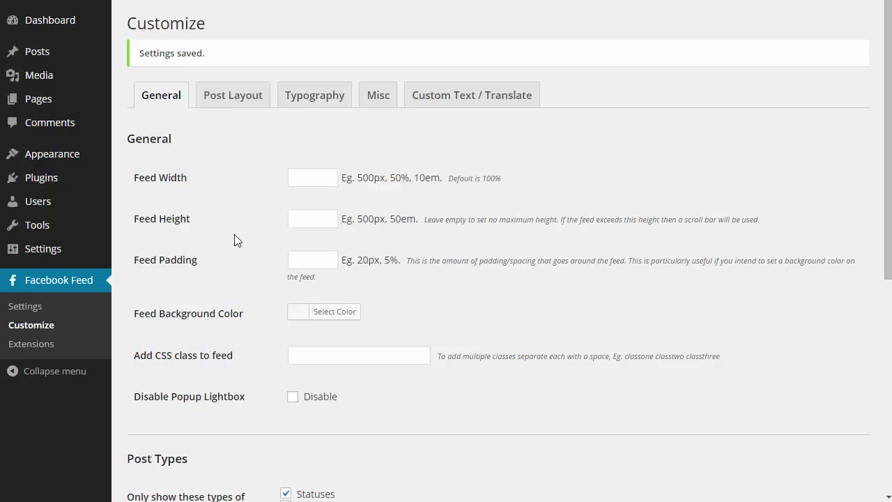
Uncheck Statuses, Events, Photos, Videos and Links so only Albums remains, and save changes.
scroll(234, 240, "down", 4)
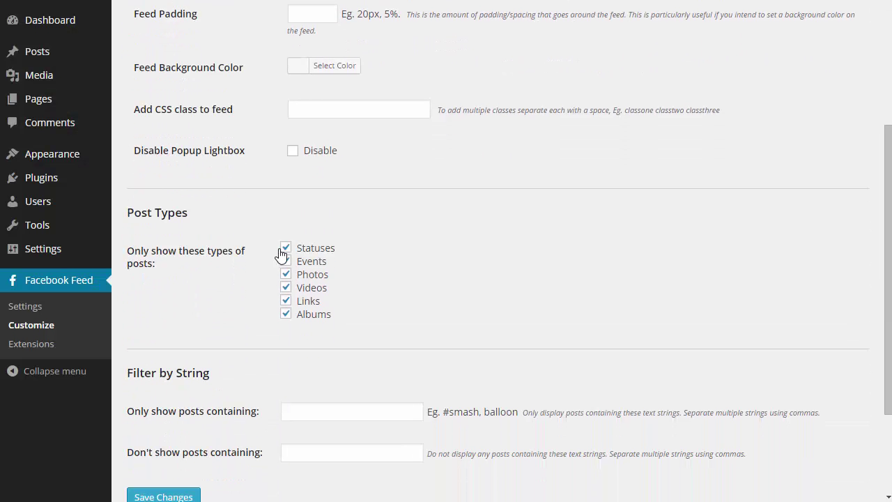
left_click(285, 249)
left_click(286, 262)
left_click(285, 275)
left_click(285, 290)
left_click(286, 302)
scroll(230, 348, "down", 1)
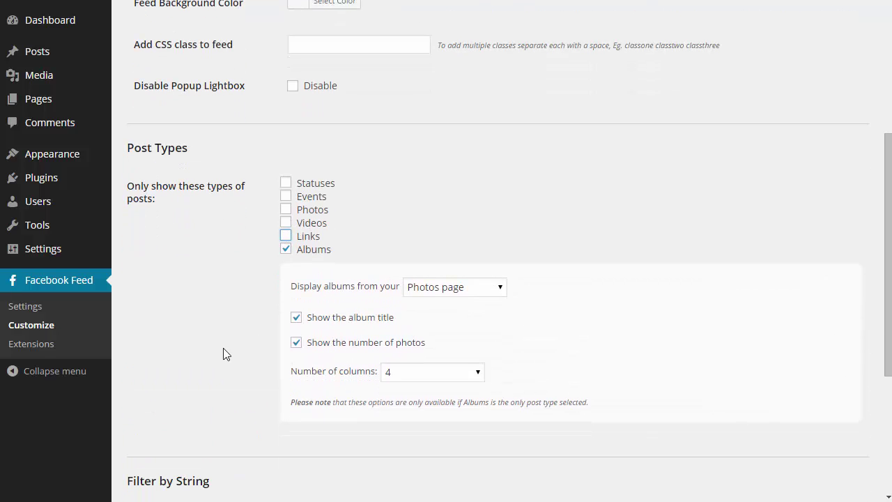
scroll(233, 344, "down", 3)
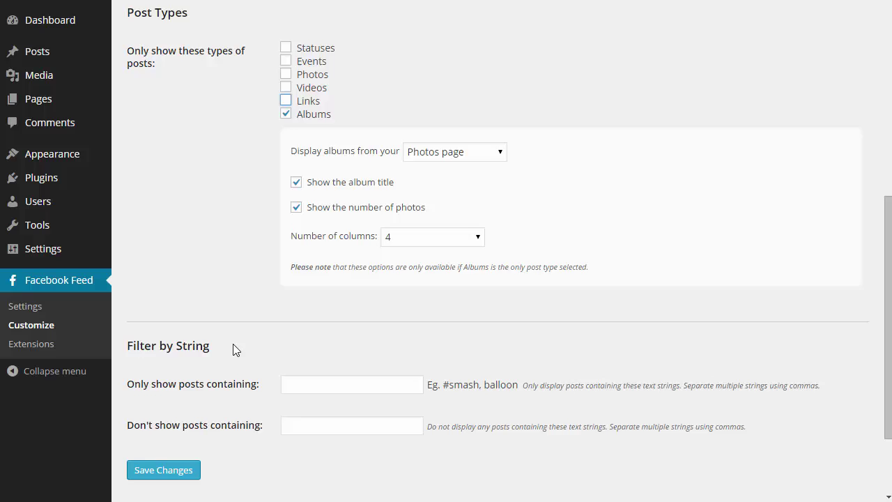
left_click(191, 402)
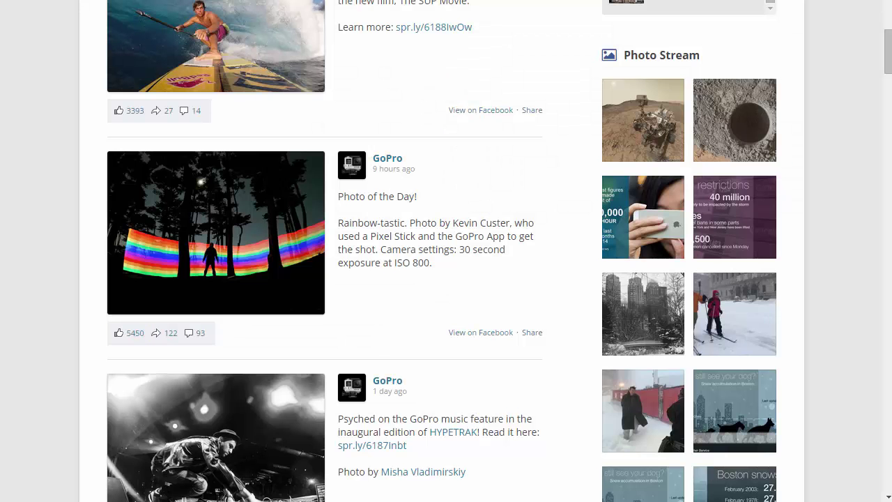
Reload the News page, open the Team GoPro on the North Shore album, view another photo, then close it.
key("F5")
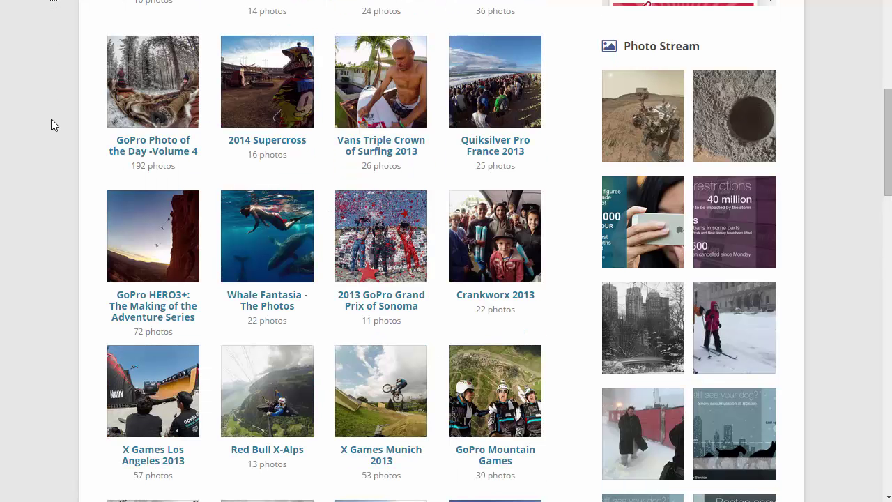
scroll(51, 118, "up", 5)
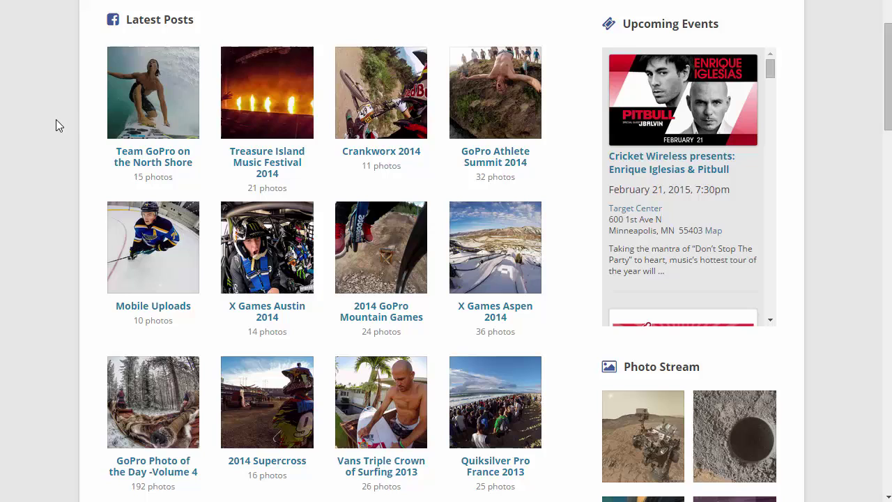
left_click(153, 105)
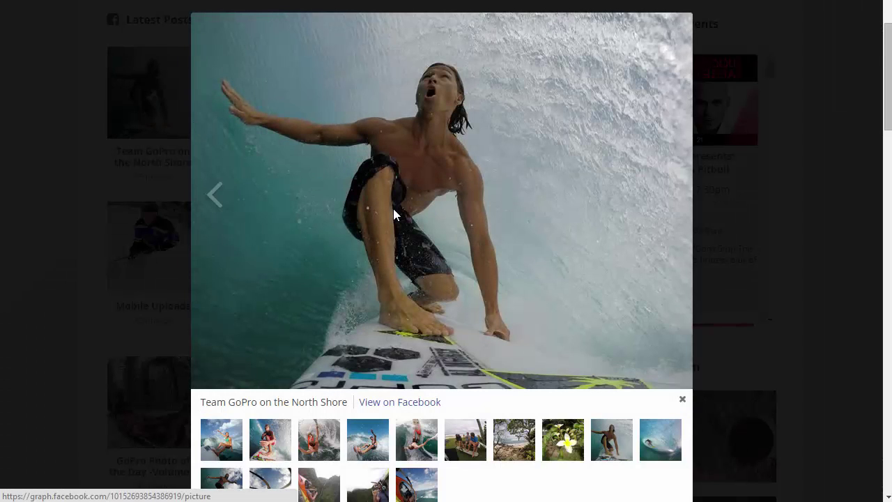
scroll(390, 213, "down", 1)
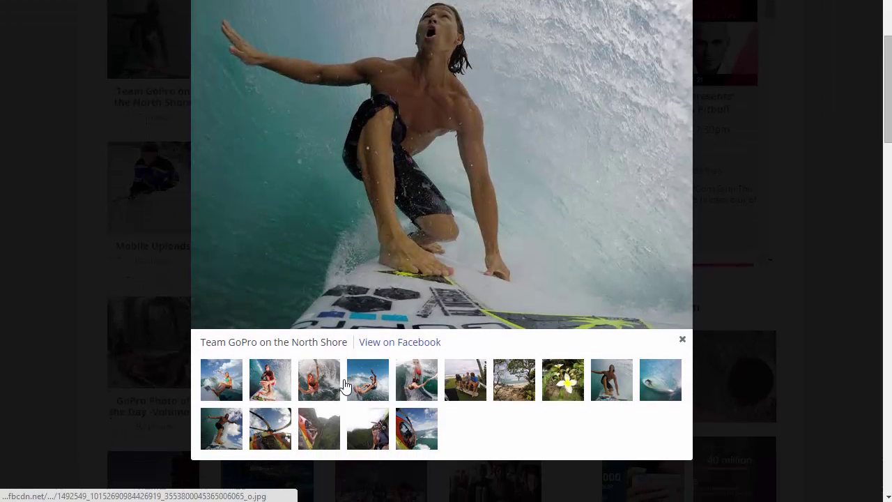
left_click(528, 395)
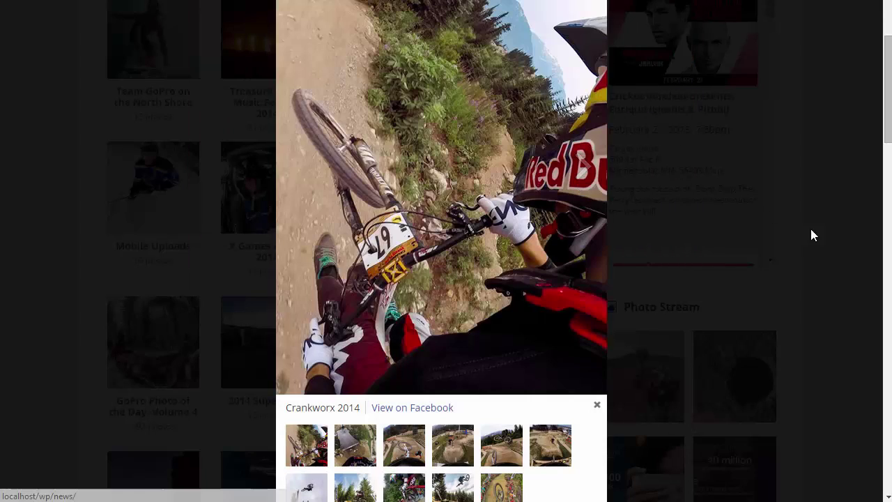
left_click(824, 233)
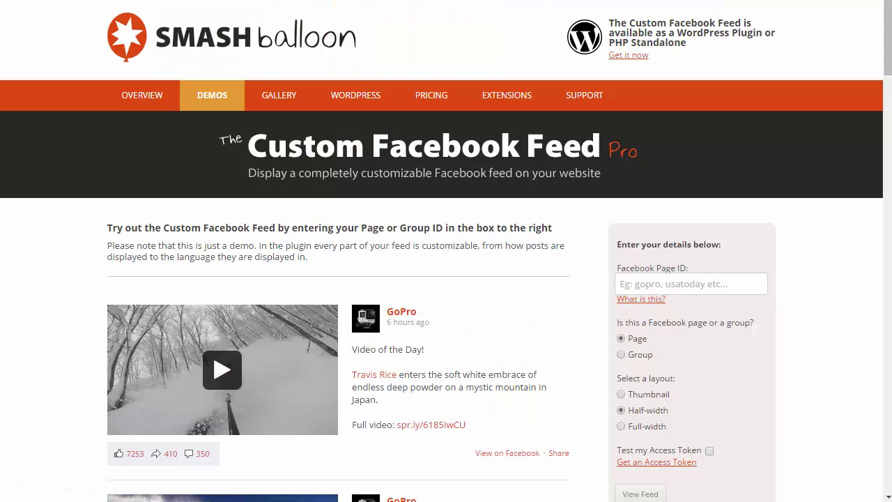
Scroll down the Custom Facebook Feed demo page and place the cursor in the empty Facebook Page ID field.
scroll(888, 74, "down", 1)
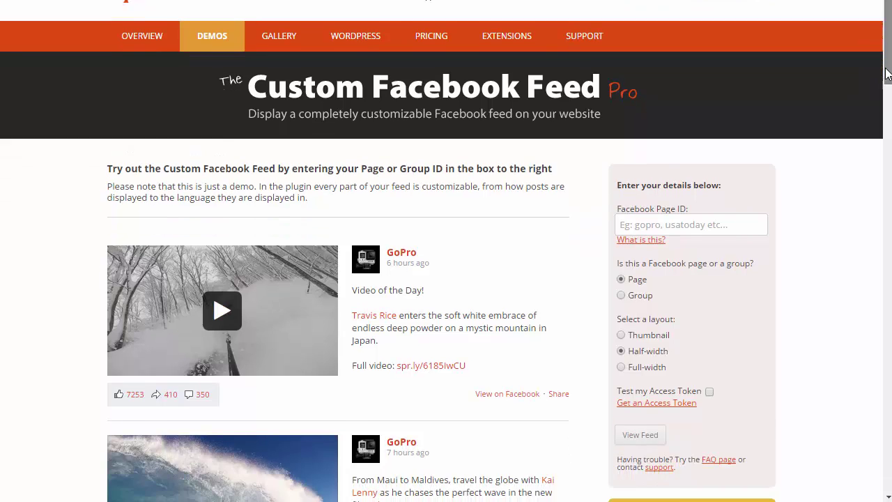
scroll(758, 150, "down", 1)
left_click(738, 160)
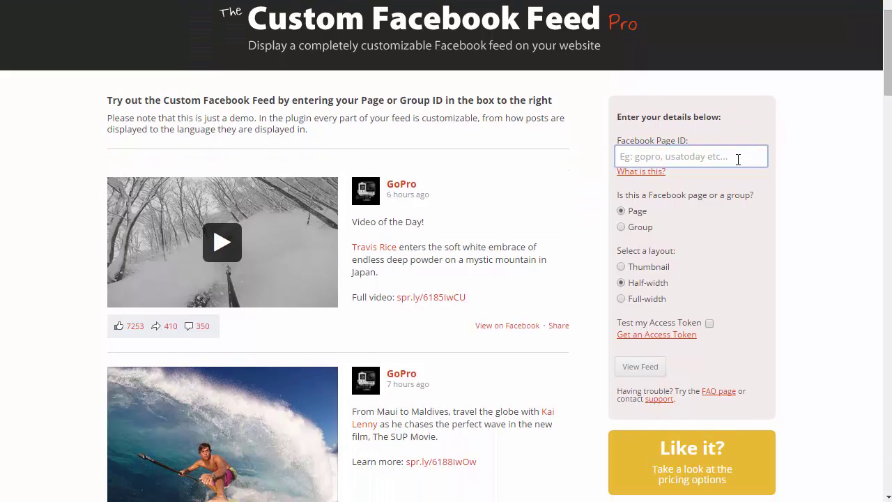